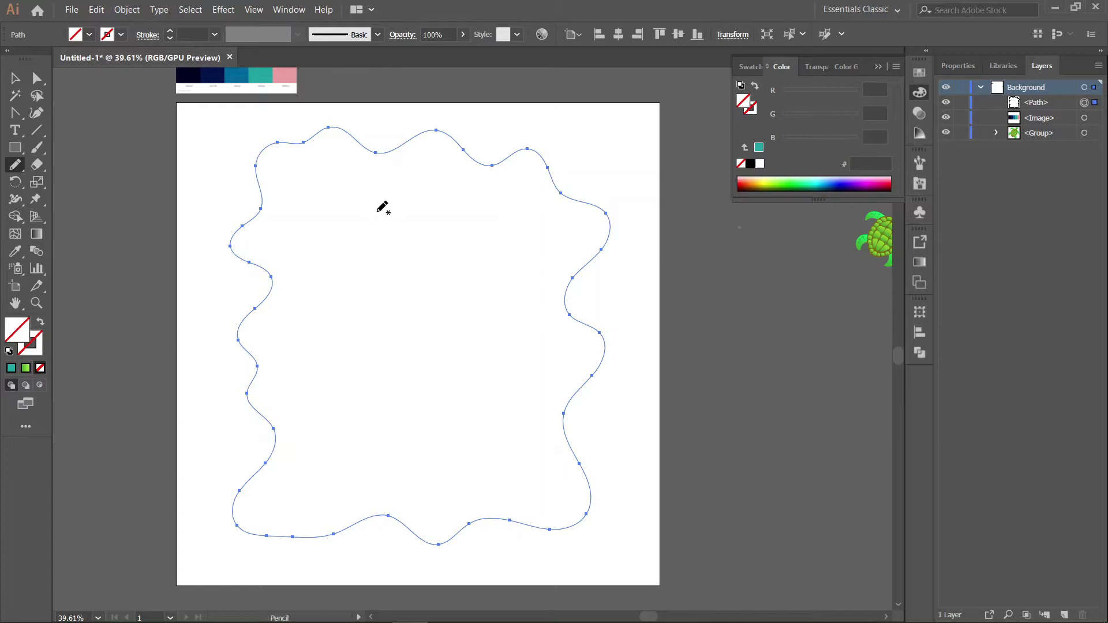
# Draw two nested closed wavy outlines inside the large one with the Pencil tool, rounding the innermost outline's sharp lower corner by about 31.58 px
pyautogui.moveTo(370, 206)
pyautogui.mouseDown()
pyautogui.moveTo(346, 200)
pyautogui.moveTo(340, 219)
pyautogui.moveTo(352, 236)
pyautogui.moveTo(332, 277)
pyautogui.moveTo(347, 305)
pyautogui.moveTo(319, 334)
pyautogui.moveTo(315, 358)
pyautogui.moveTo(371, 396)
pyautogui.moveTo(364, 428)
pyautogui.moveTo(386, 458)
pyautogui.moveTo(417, 439)
pyautogui.moveTo(509, 472)
pyautogui.moveTo(491, 408)
pyautogui.moveTo(515, 385)
pyautogui.moveTo(522, 346)
pyautogui.moveTo(495, 315)
pyautogui.moveTo(524, 262)
pyautogui.moveTo(509, 225)
pyautogui.moveTo(478, 227)
pyautogui.moveTo(416, 181)
pyautogui.moveTo(371, 205)
pyautogui.mouseUp()
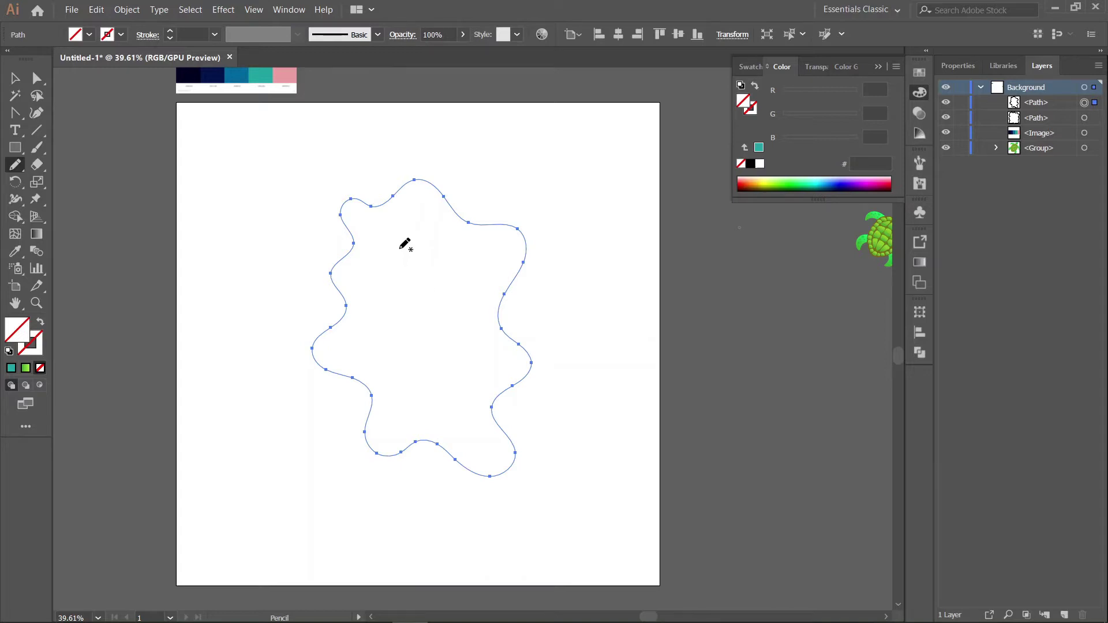
pyautogui.moveTo(414, 243)
pyautogui.mouseDown()
pyautogui.moveTo(383, 242)
pyautogui.moveTo(413, 280)
pyautogui.moveTo(381, 317)
pyautogui.moveTo(414, 333)
pyautogui.moveTo(464, 414)
pyautogui.moveTo(463, 304)
pyautogui.moveTo(488, 258)
pyautogui.moveTo(434, 234)
pyautogui.moveTo(416, 247)
pyautogui.mouseUp()
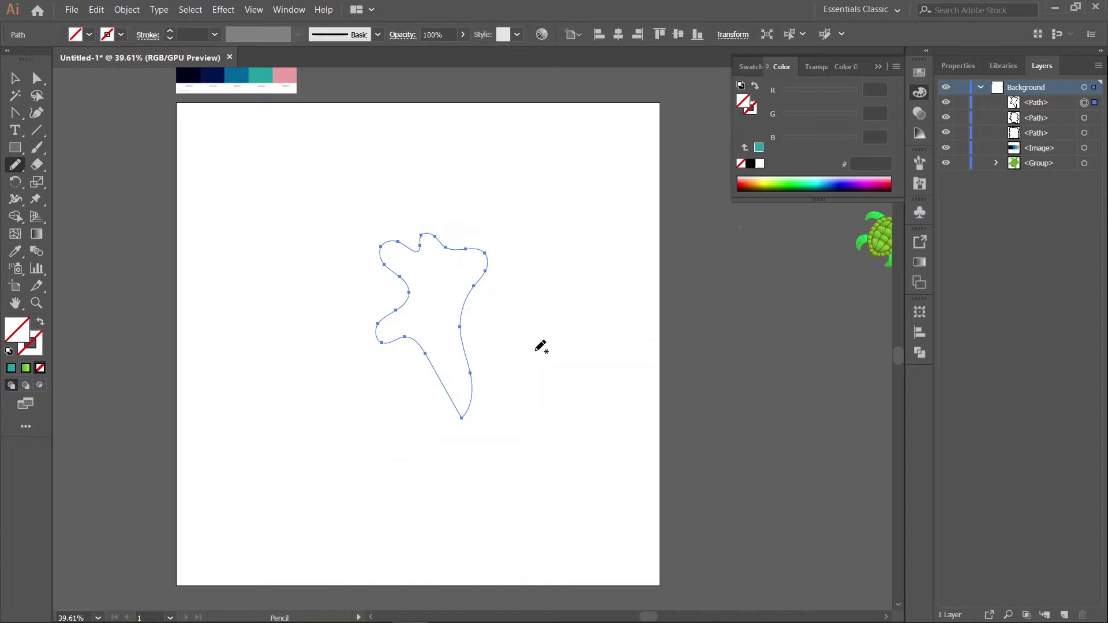
pyautogui.click(36, 78)
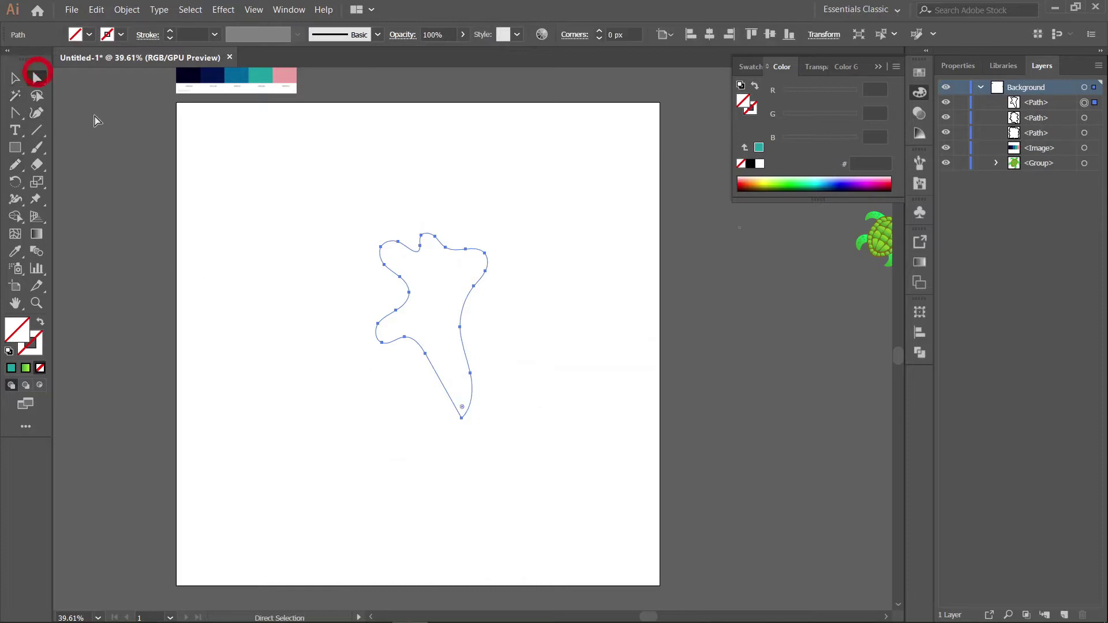
pyautogui.moveTo(462, 411); pyautogui.dragTo(456, 382)
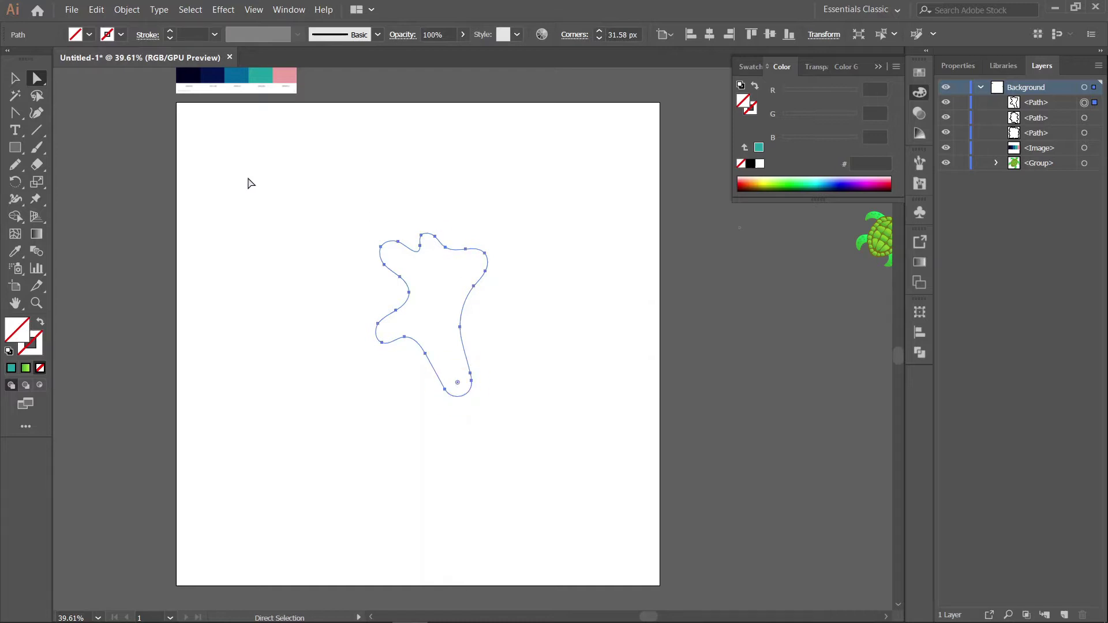
pyautogui.press('v')
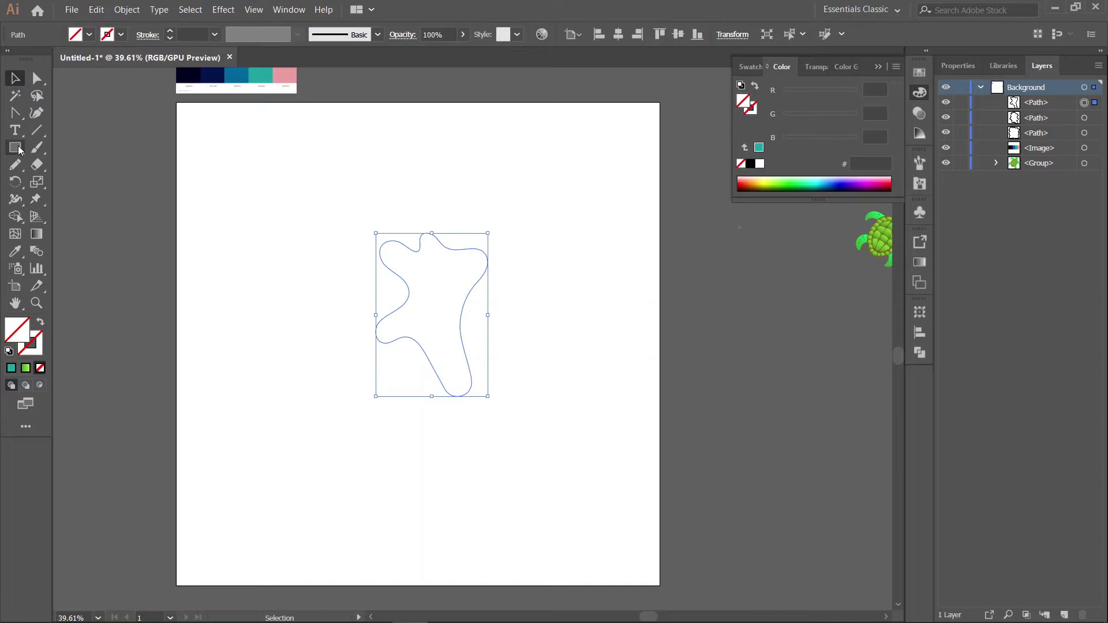
# Create a 1080 × 1080 px rectangle and centre it horizontally and vertically on the artboard
pyautogui.moveTo(18, 150); pyautogui.dragTo(80, 150)
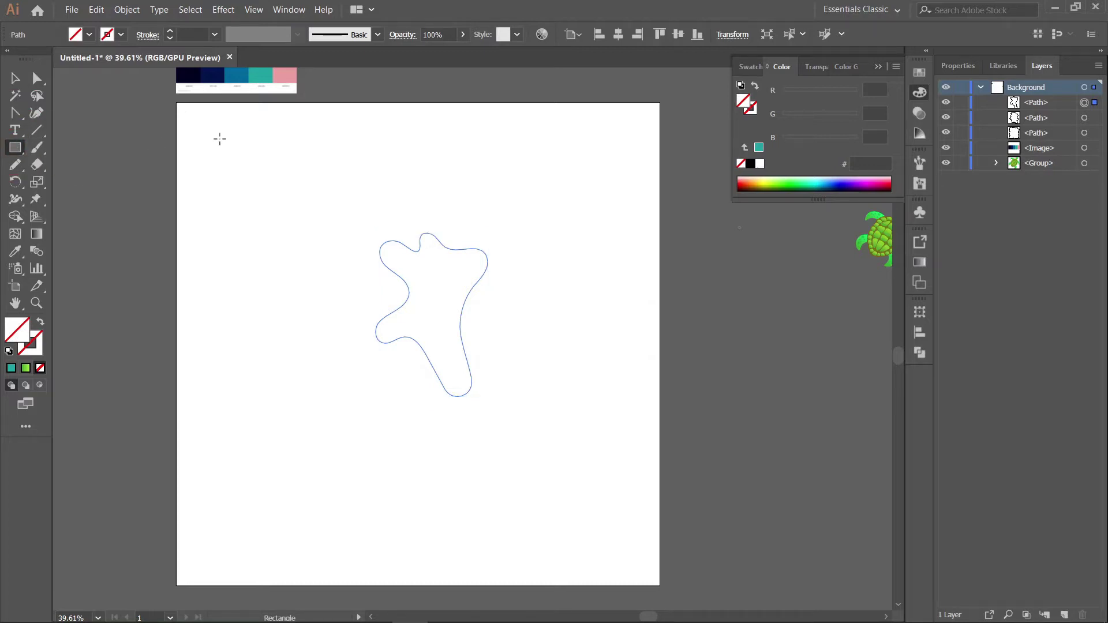
pyautogui.click(200, 140)
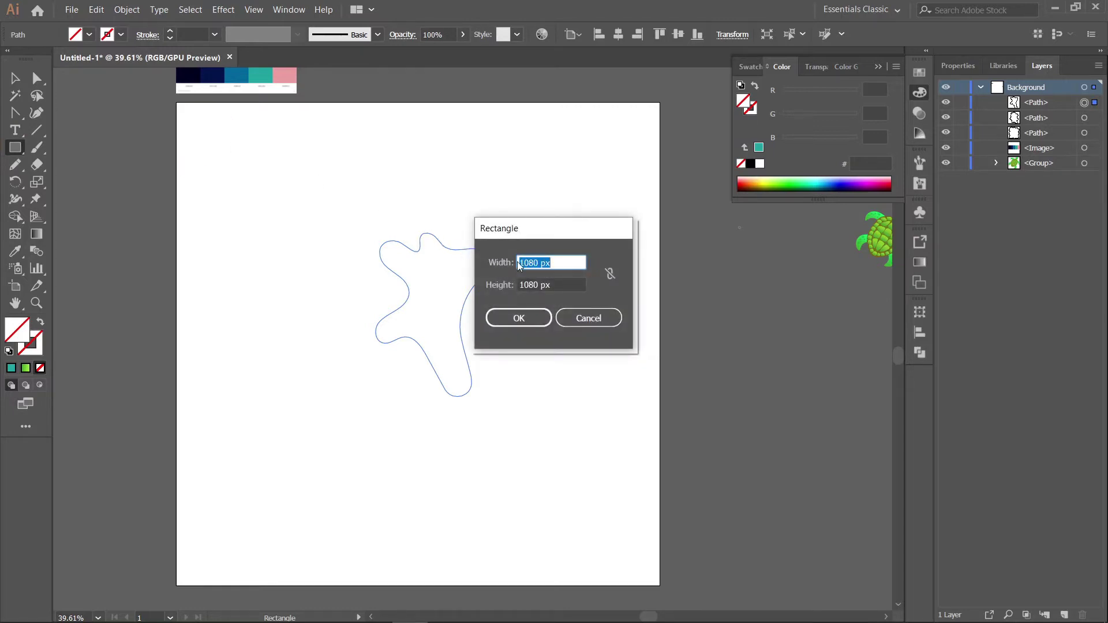
pyautogui.click(522, 317)
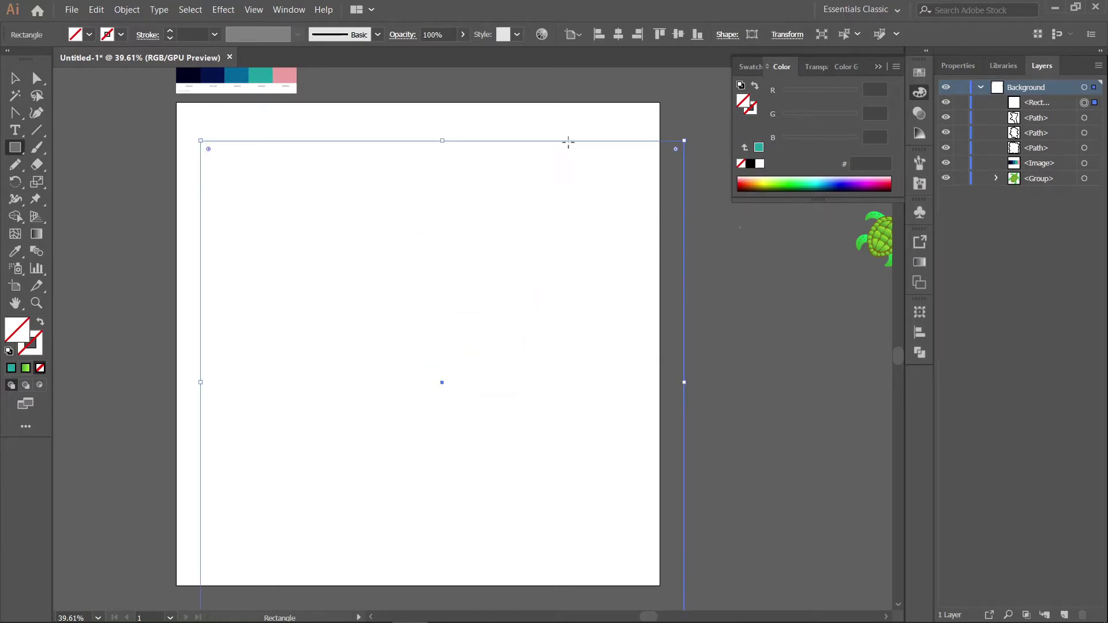
pyautogui.click(573, 35)
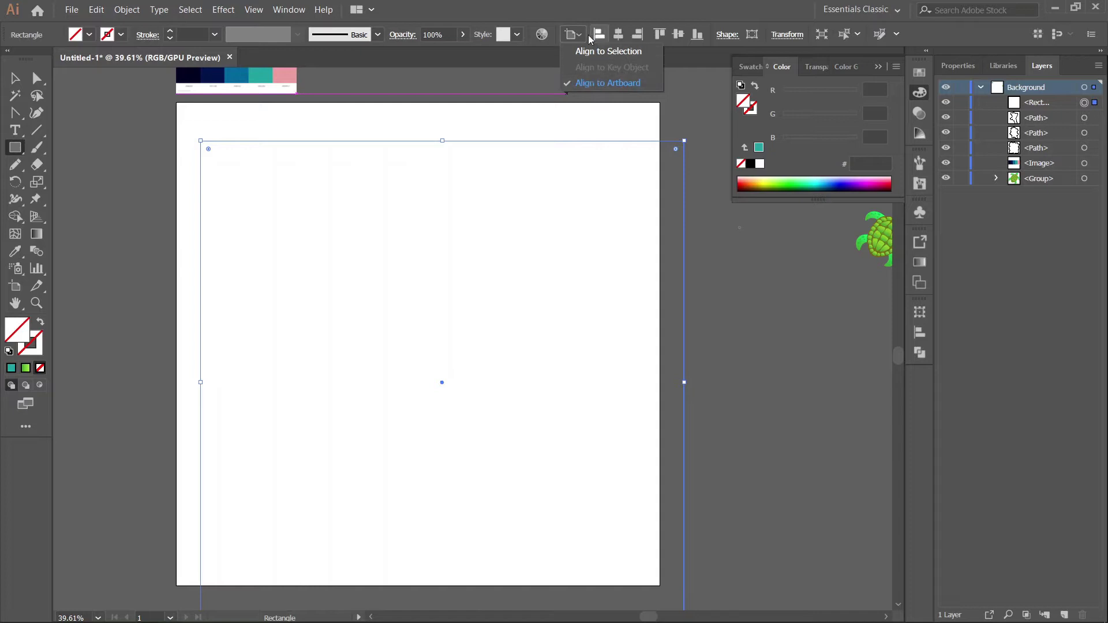
pyautogui.click(620, 34)
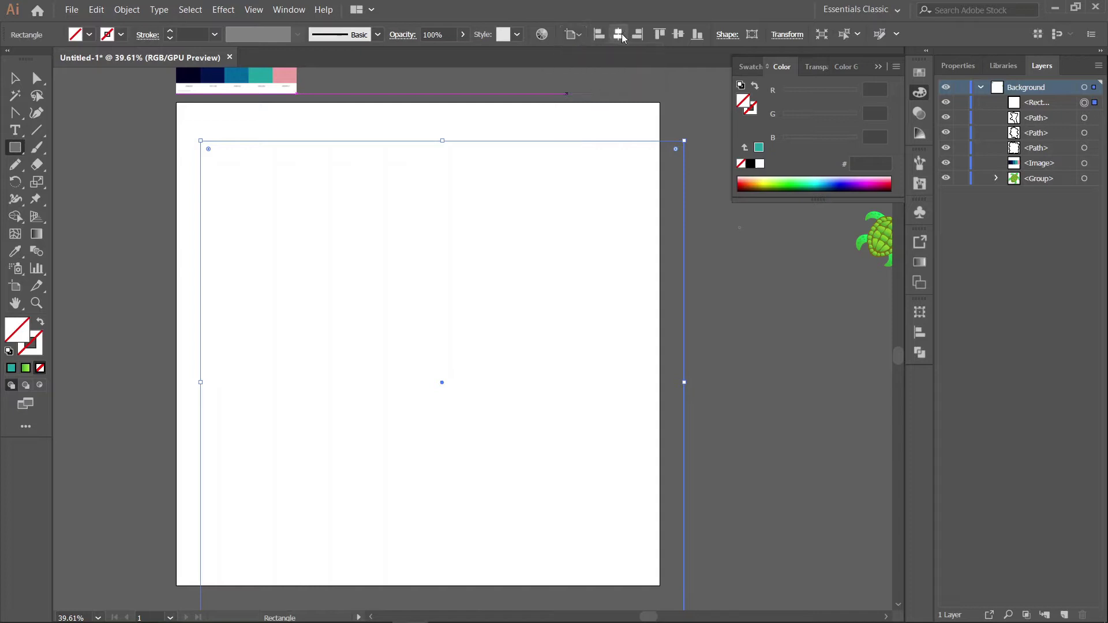
pyautogui.click(678, 35)
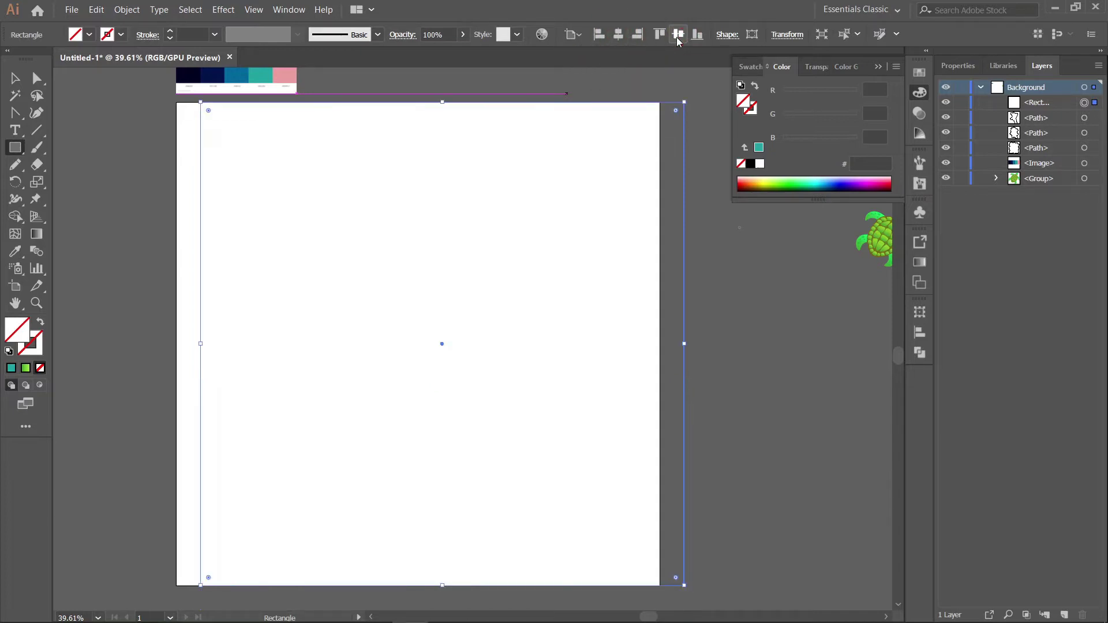
pyautogui.click(619, 35)
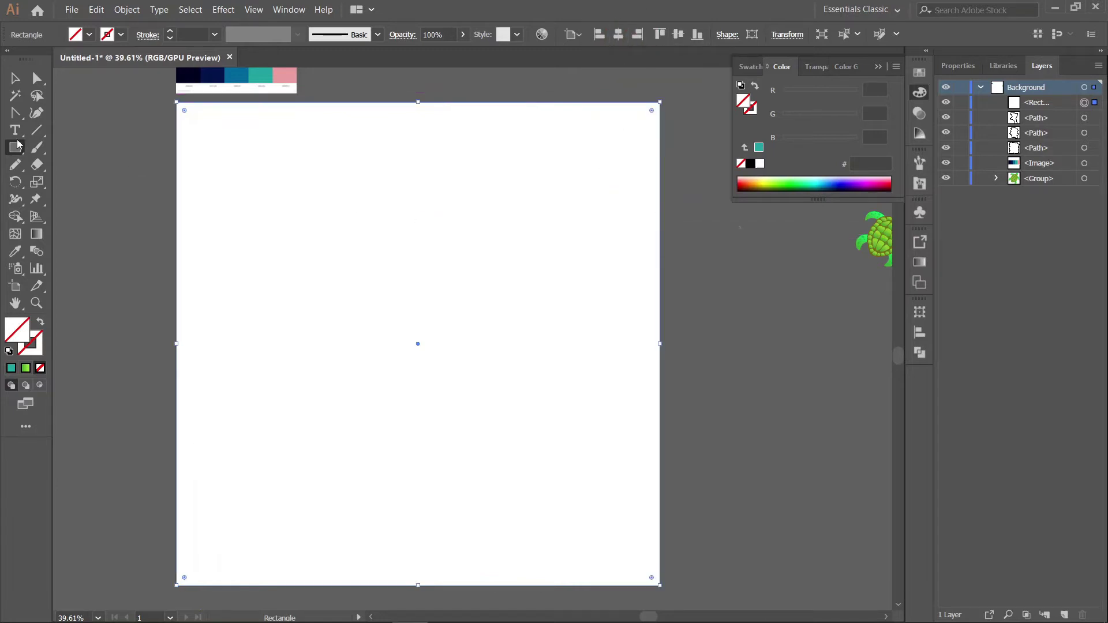
# Select the rectangle and all three wavy outlines and apply the default white fill and black stroke
pyautogui.click(16, 79)
pyautogui.moveTo(756, 511); pyautogui.dragTo(159, 187)
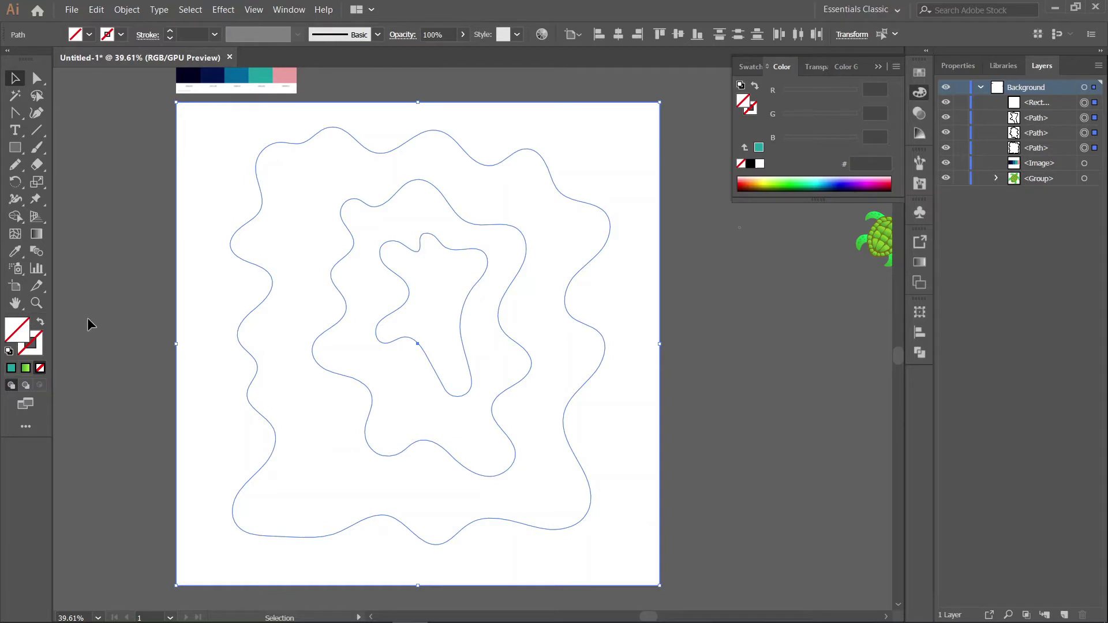
pyautogui.click(11, 369)
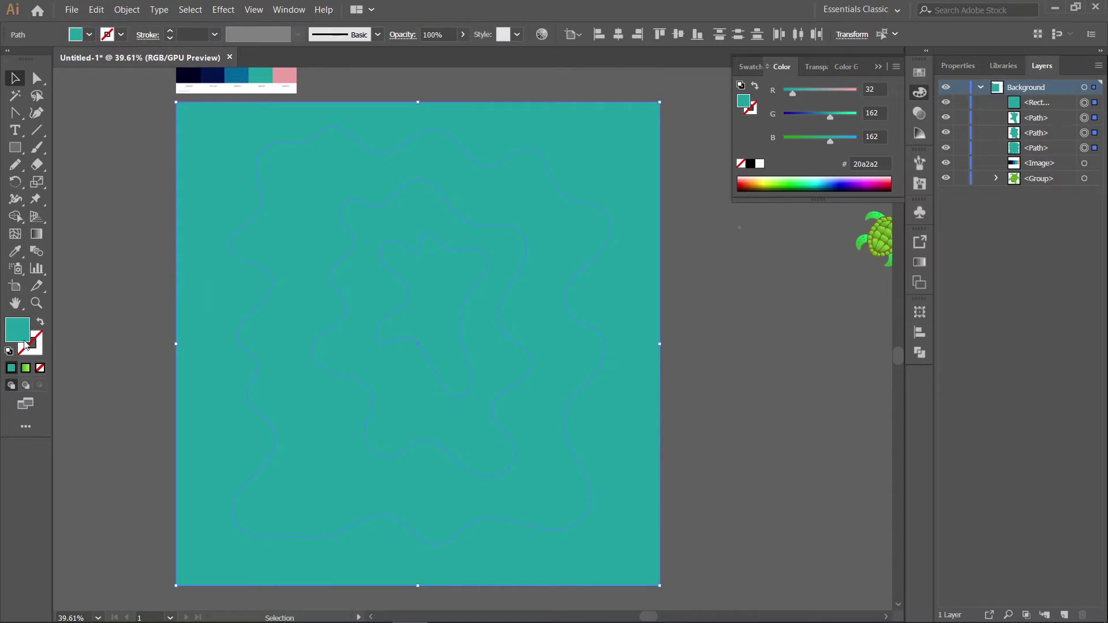
pyautogui.click(8, 351)
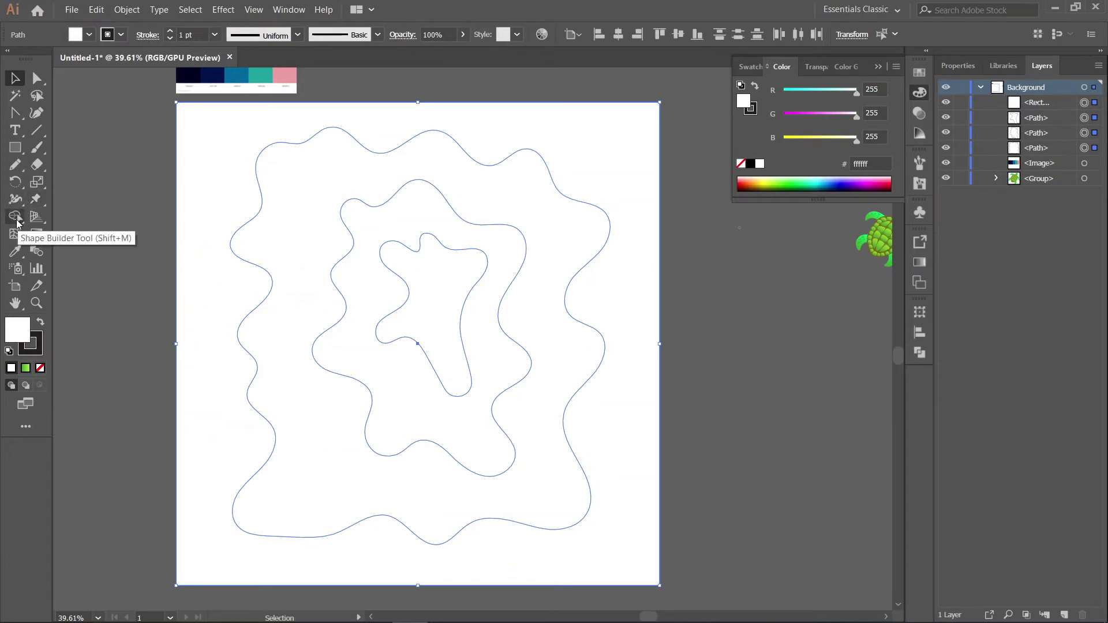
# Split the selected artwork into four separate nested regions with the Shape Builder tool, from the outer border to the innermost shape, and deselect everything
pyautogui.click(15, 217)
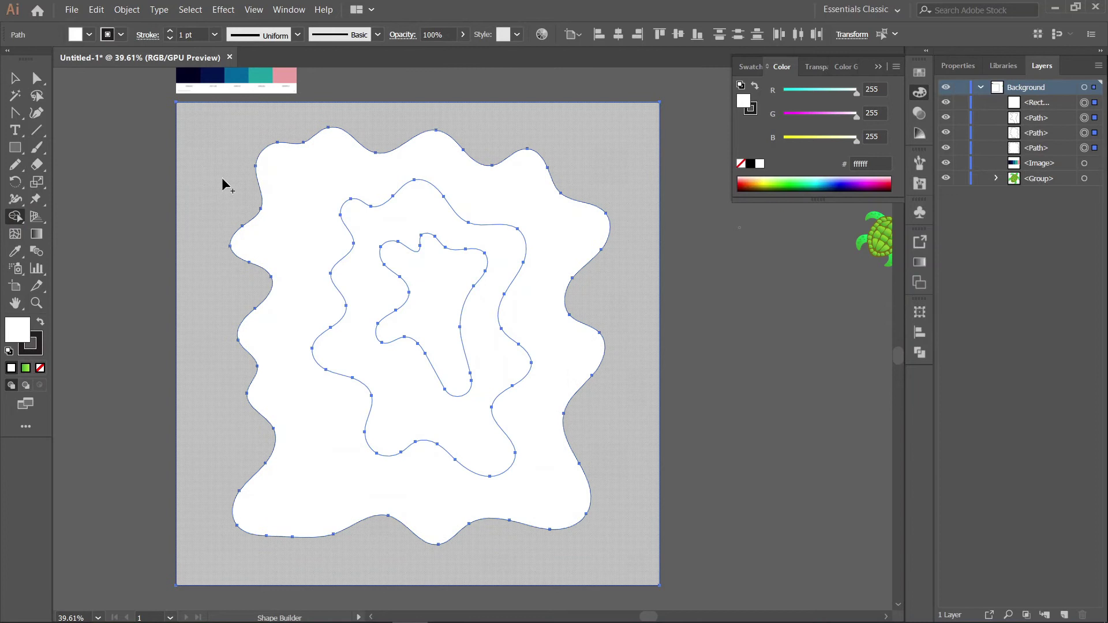
pyautogui.click(223, 184)
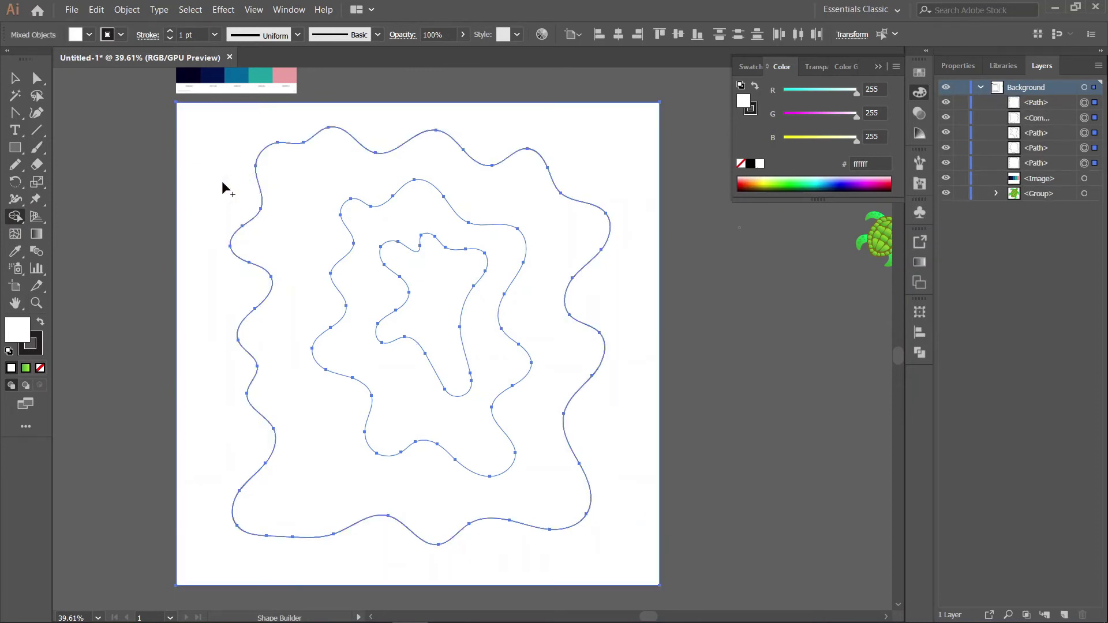
pyautogui.click(324, 196)
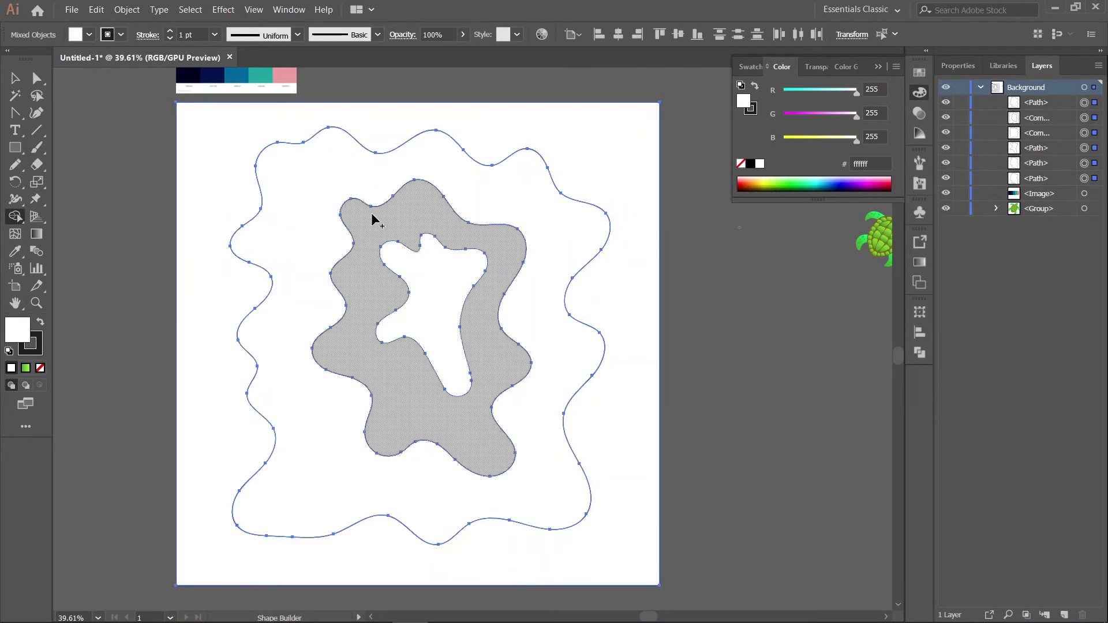
pyautogui.click(375, 223)
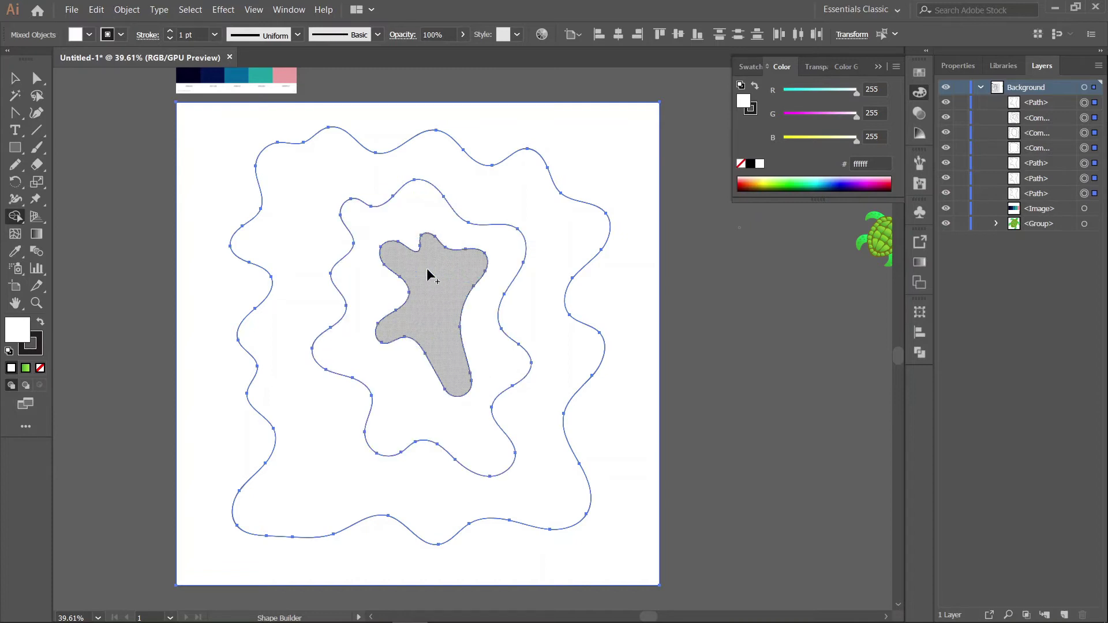
pyautogui.click(428, 276)
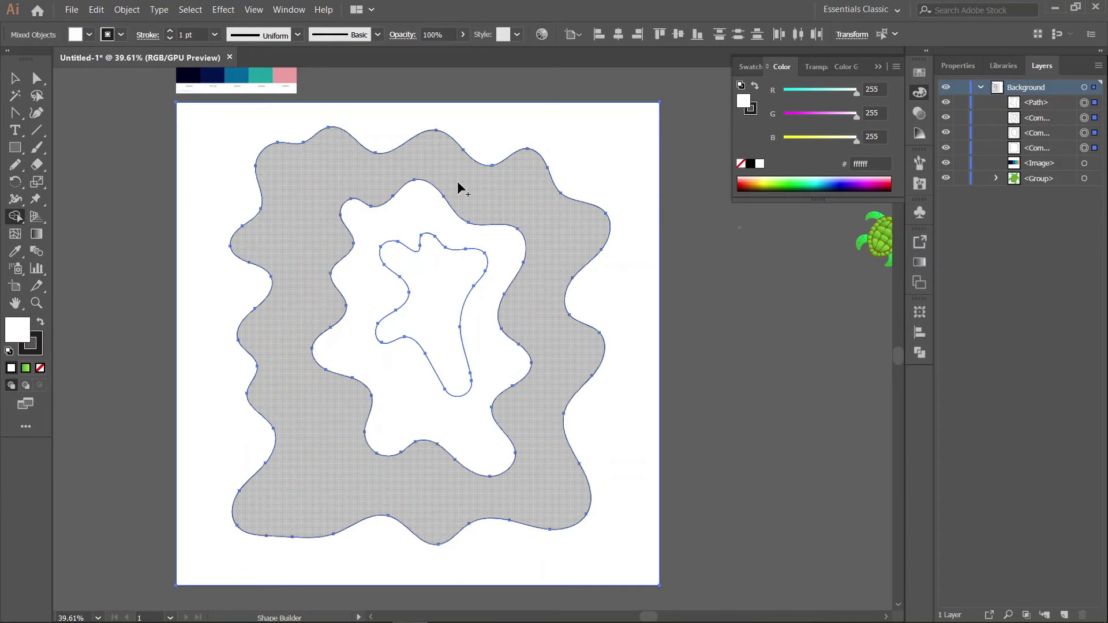
pyautogui.scroll(2, 459, 188)
pyautogui.click(15, 78)
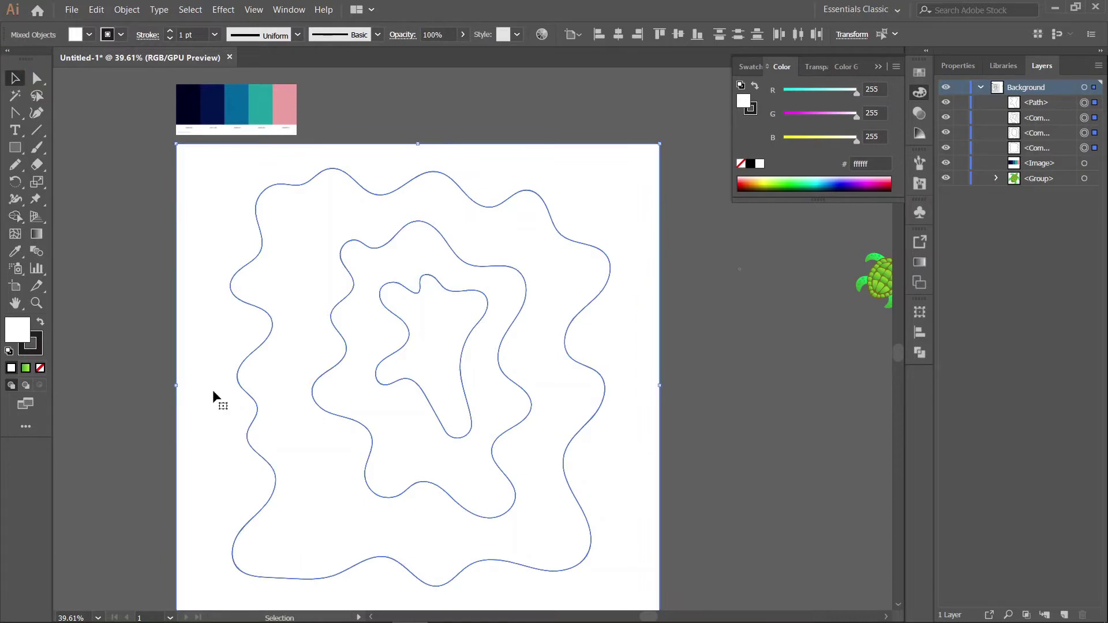
pyautogui.moveTo(216, 227); pyautogui.dragTo(218, 224)
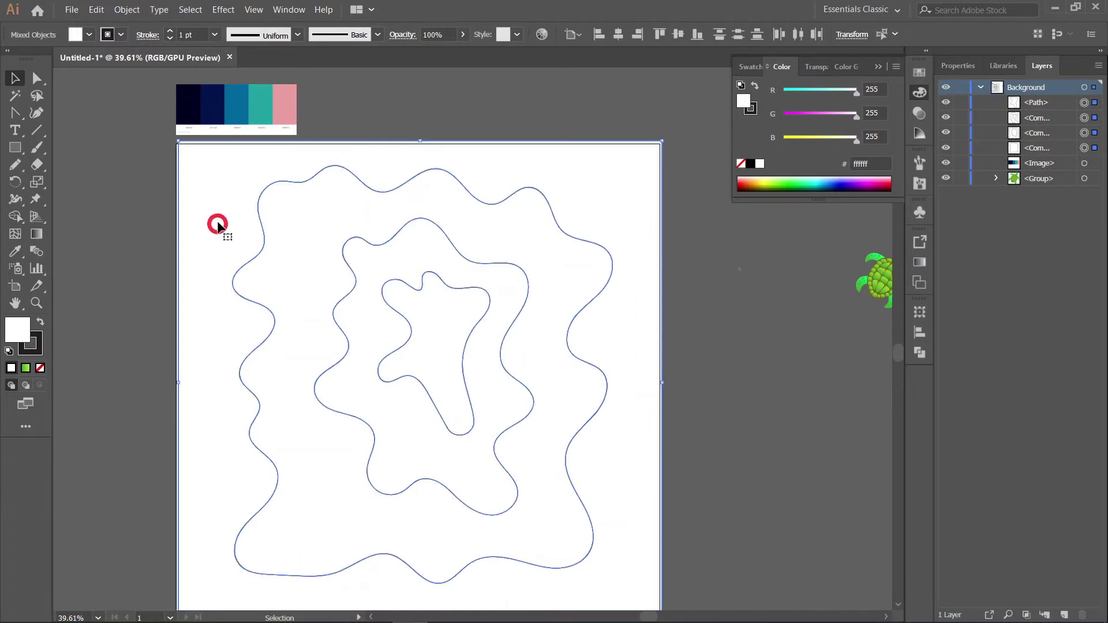
pyautogui.hotkey('ctrl', 'z')
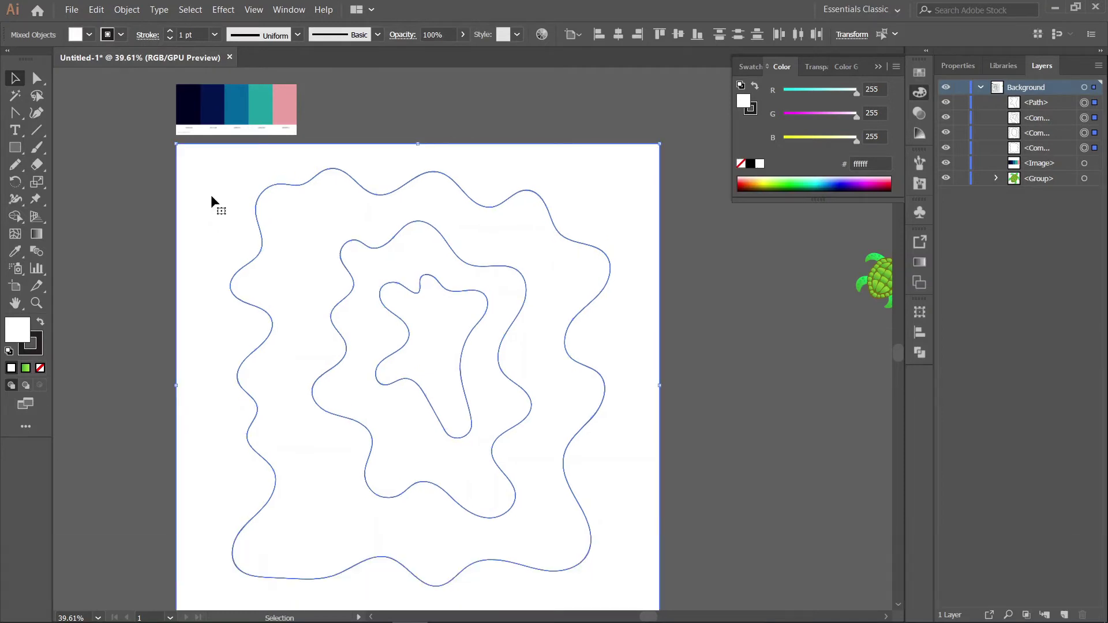
pyautogui.click(113, 242)
# Fill the outermost border region with the teal colour #20a2a2 sampled from the palette image
pyautogui.click(210, 232)
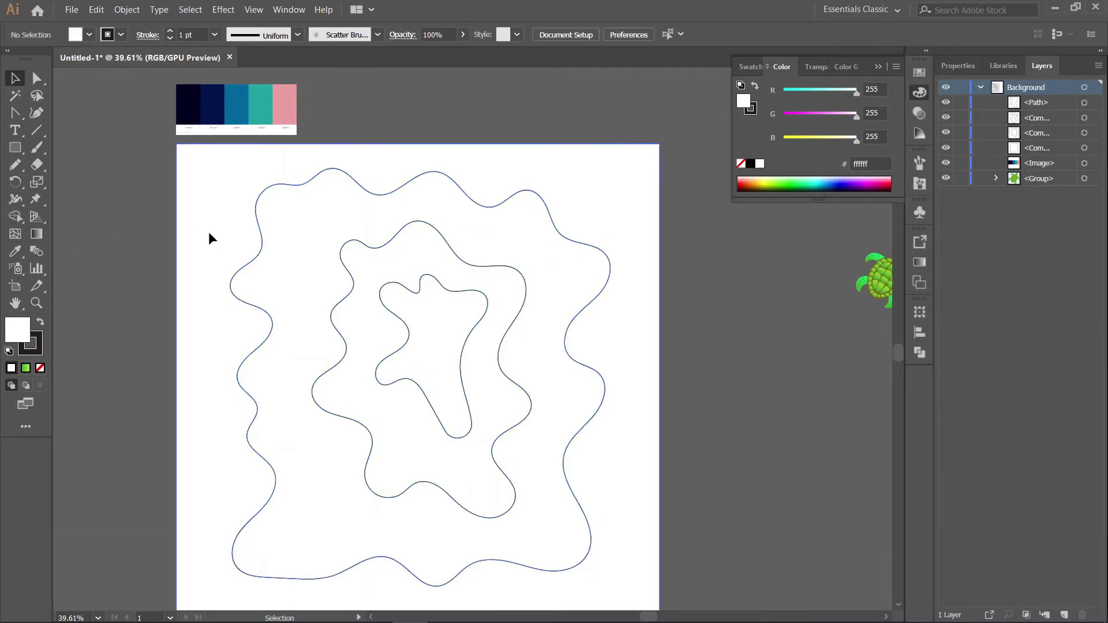
pyautogui.click(193, 111)
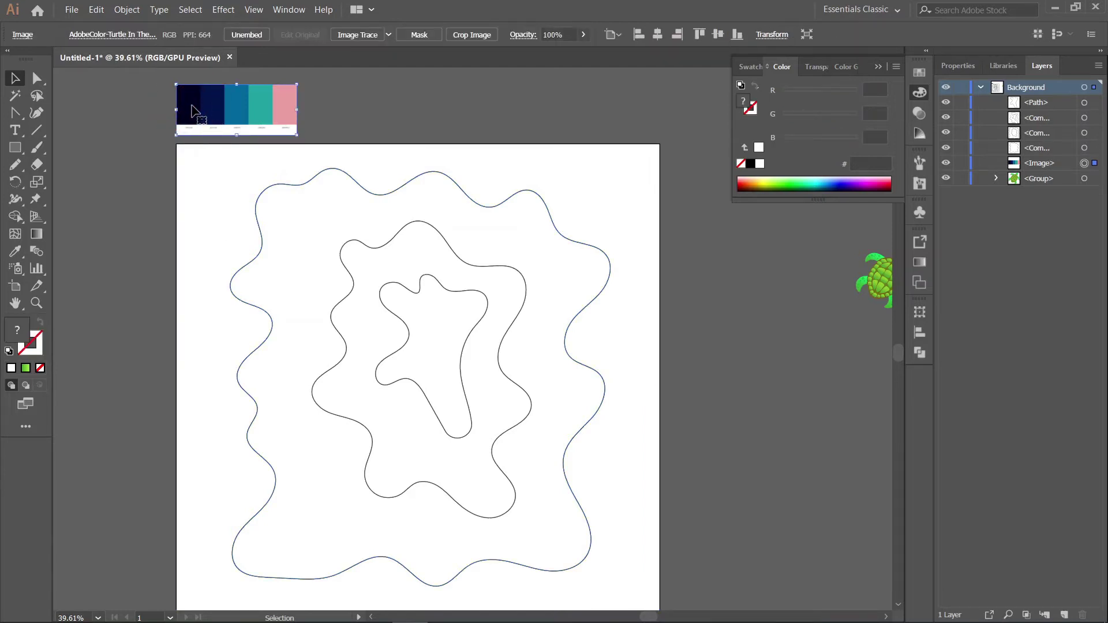
pyautogui.click(226, 213)
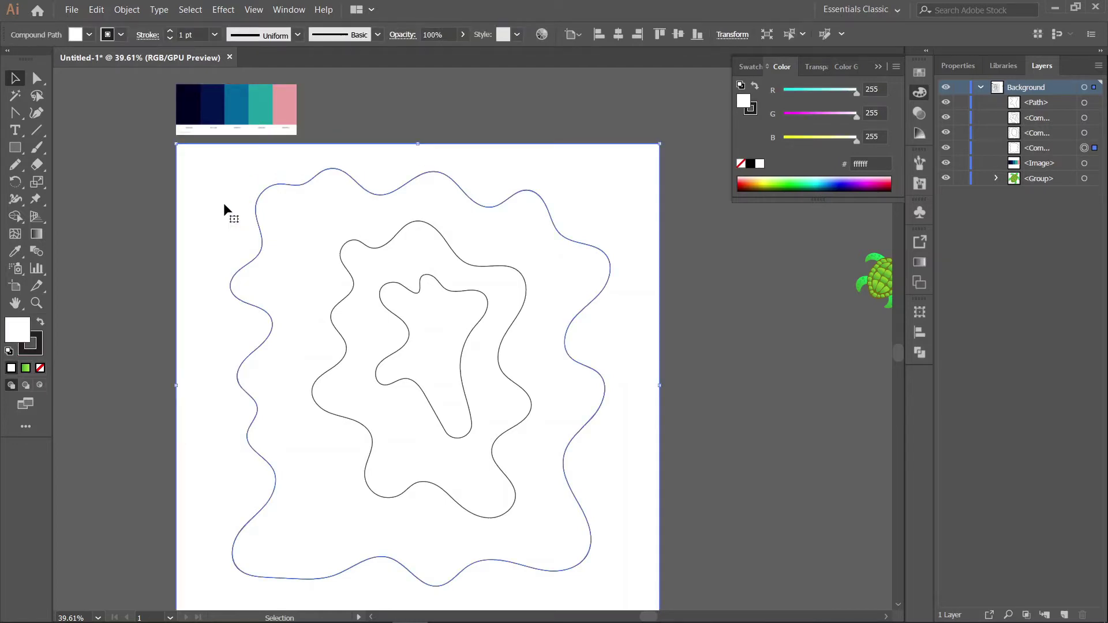
pyautogui.press('i')
pyautogui.click(263, 103)
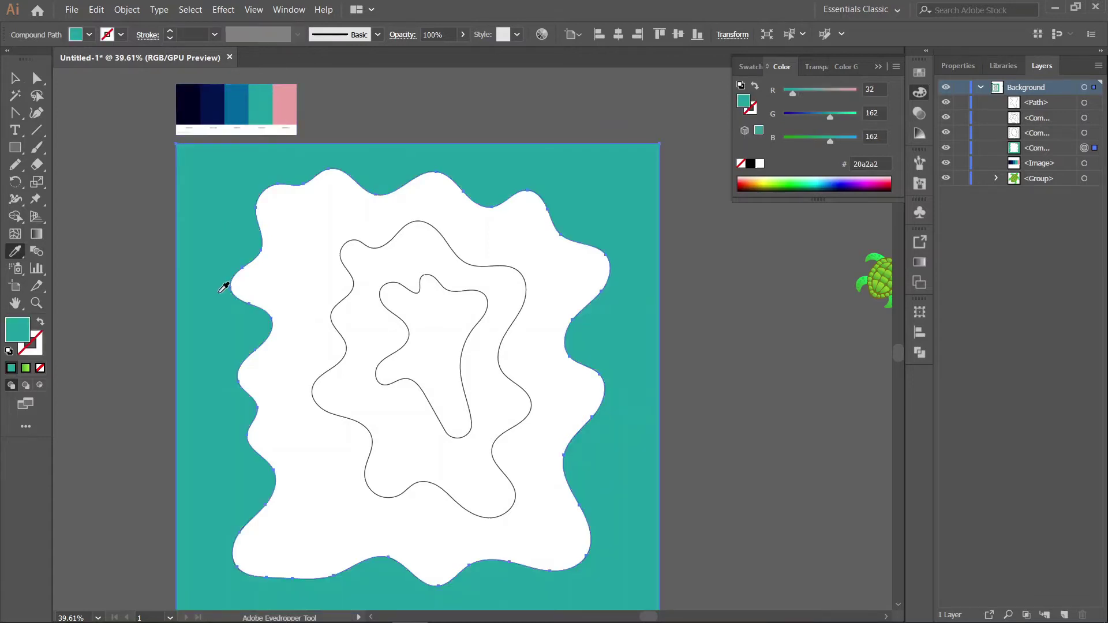
# Fill the second wavy region, just inside the teal border, with the palette's medium blue #0167a1
pyautogui.press('v')
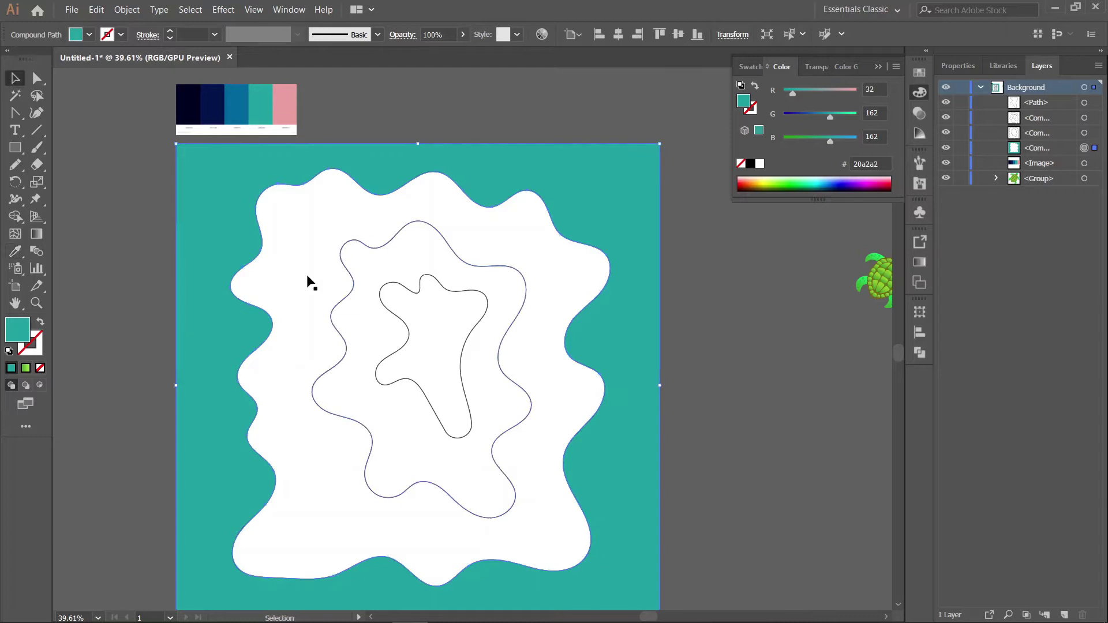
pyautogui.click(307, 279)
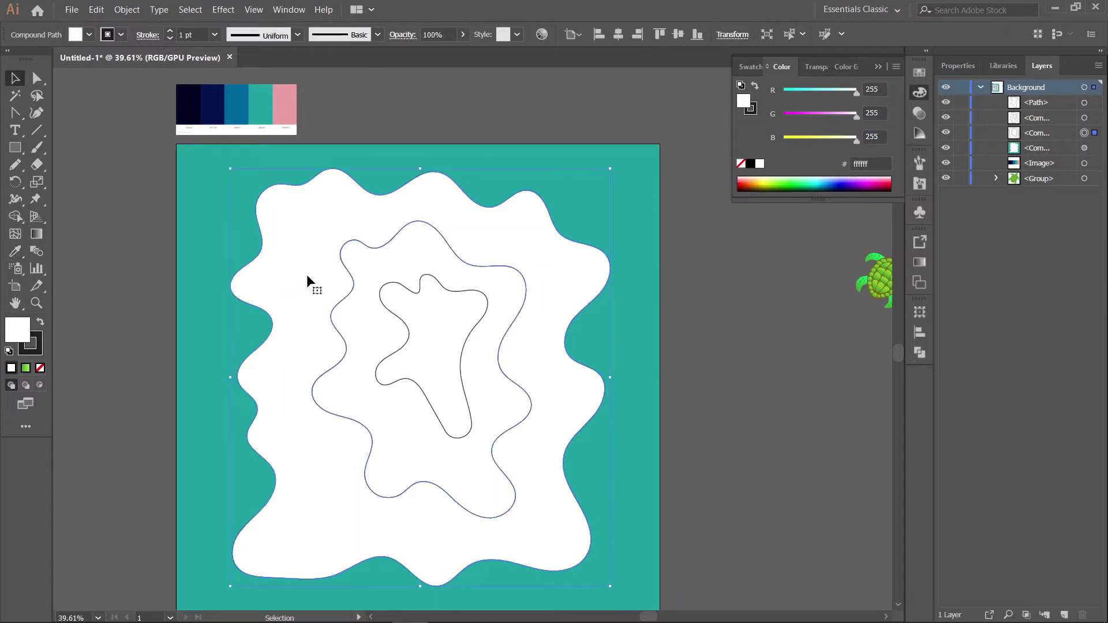
pyautogui.press('i')
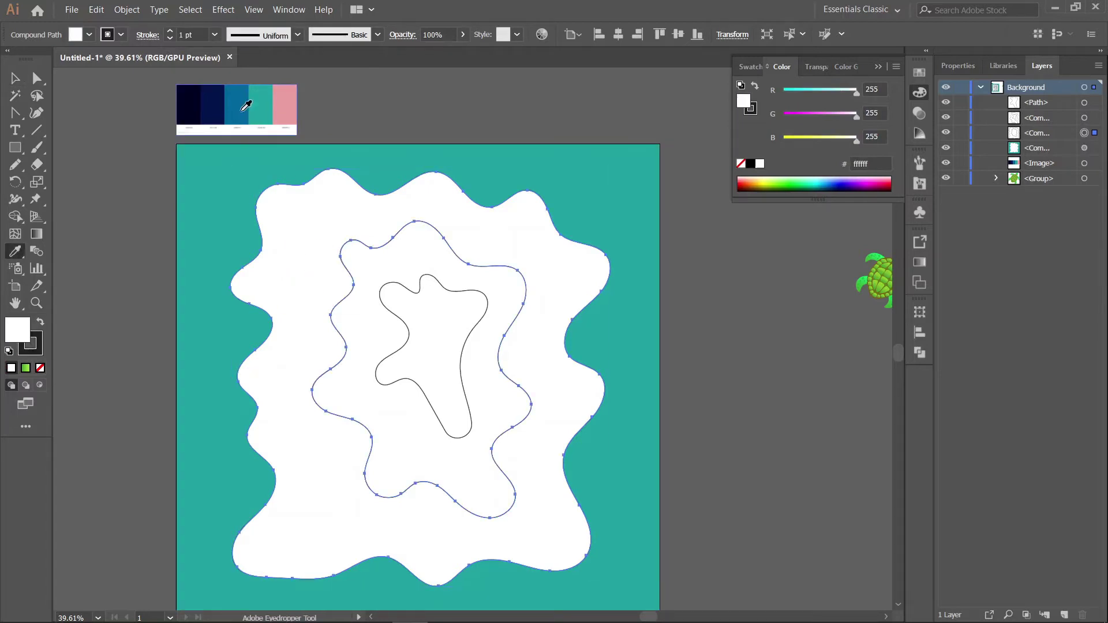
pyautogui.click(236, 105)
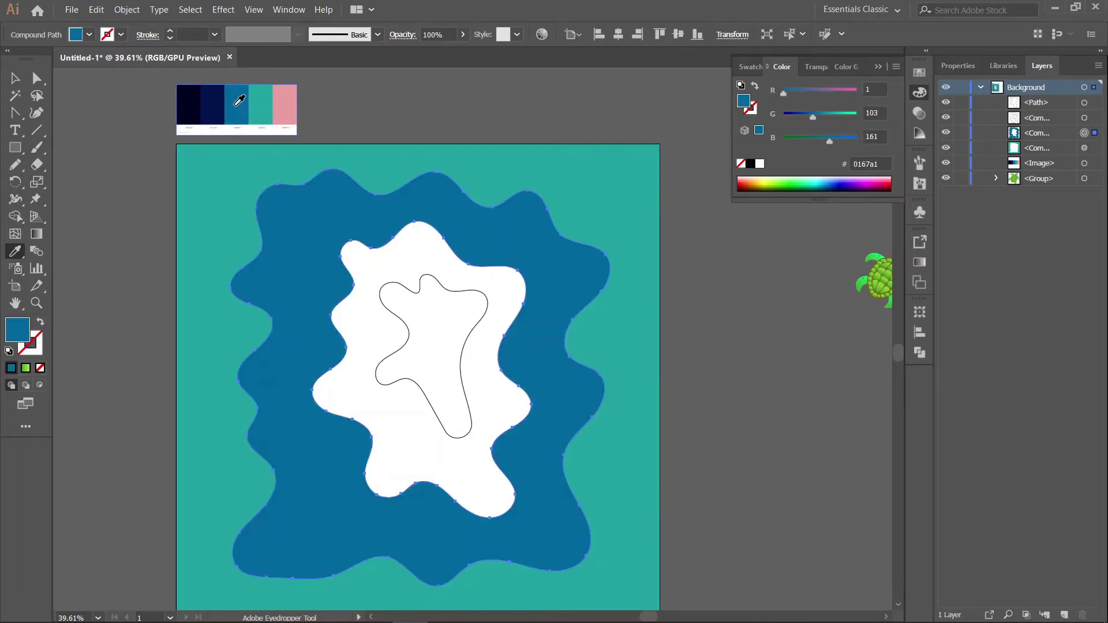
# Fill the third wavy region, around the innermost shape, with the palette's navy blue #02144e
pyautogui.press('v')
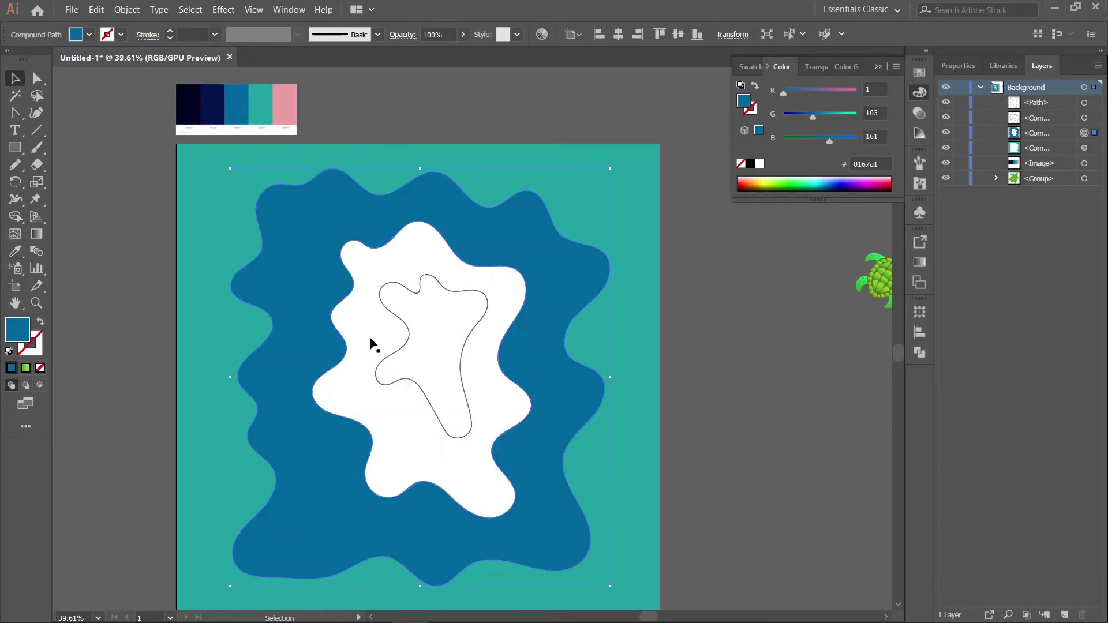
pyautogui.click(371, 334)
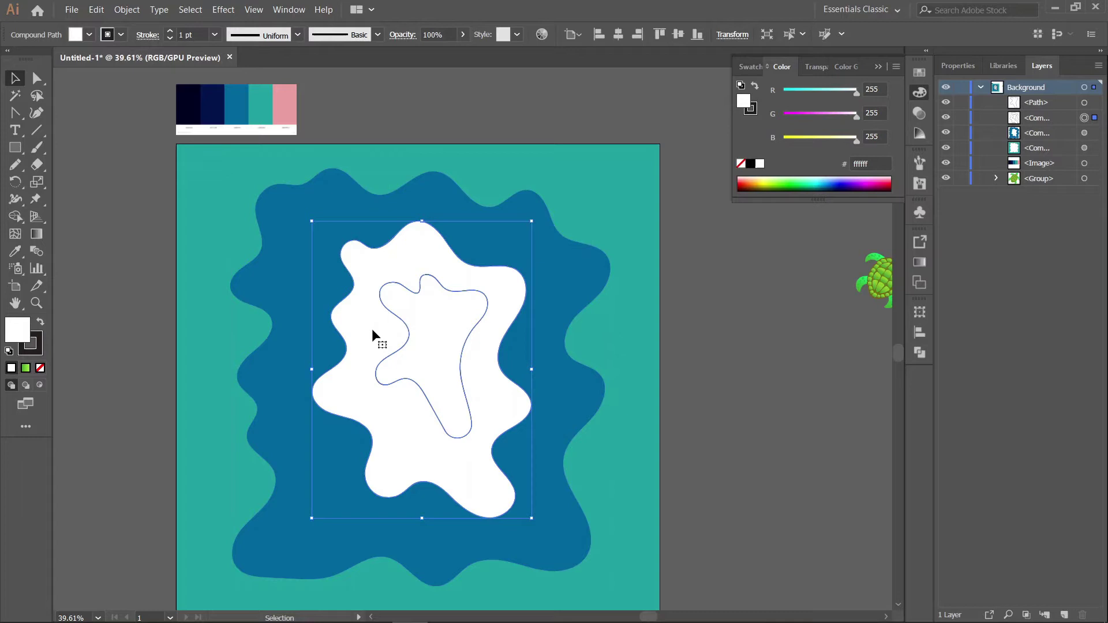
pyautogui.press('i')
pyautogui.click(211, 111)
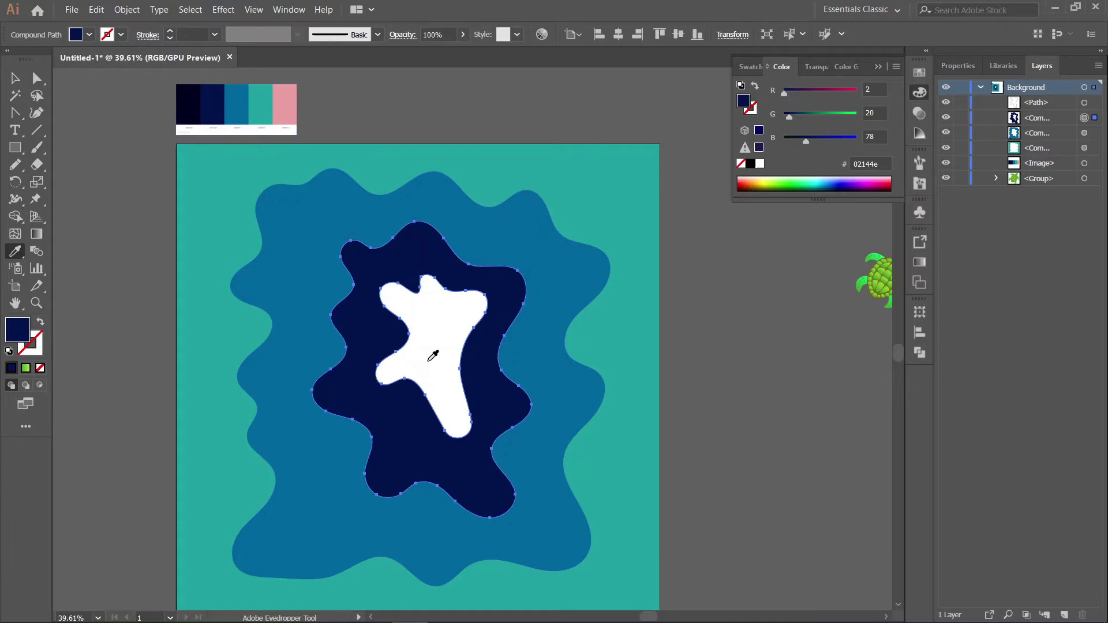
# Fill the innermost white shape with the palette's darkest navy, #000022, and deselect it
pyautogui.press('v')
pyautogui.click(427, 365)
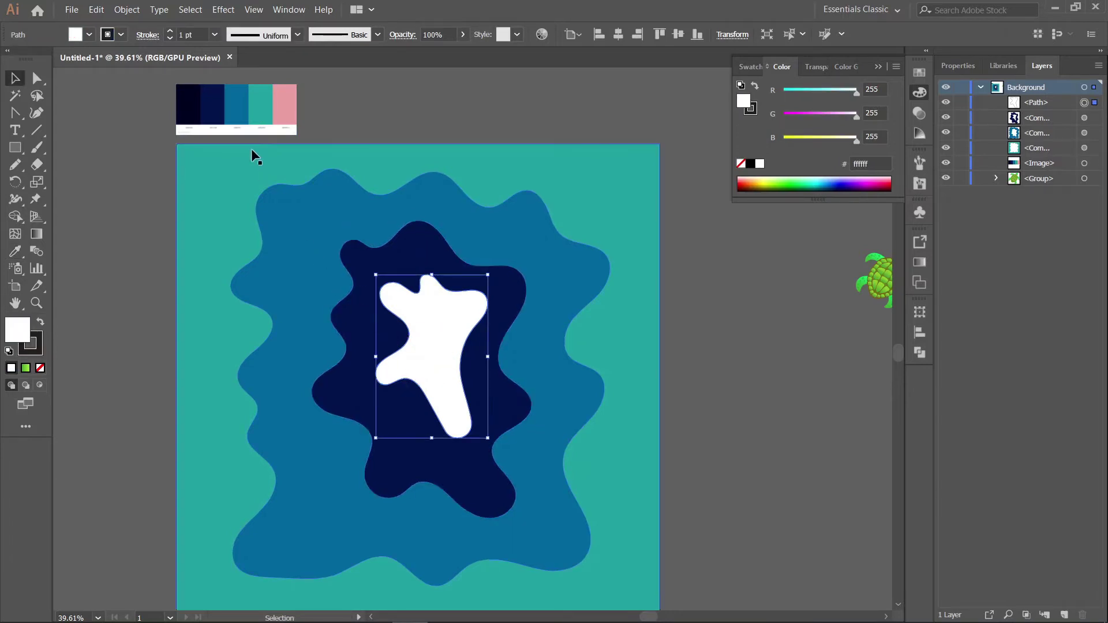
pyautogui.press('i')
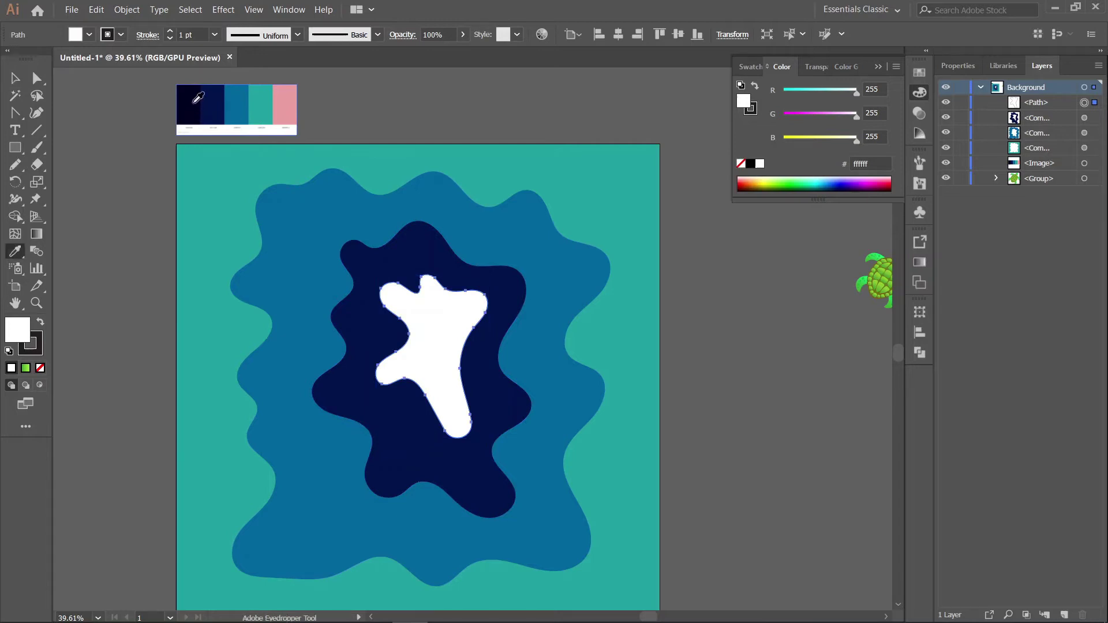
pyautogui.click(195, 102)
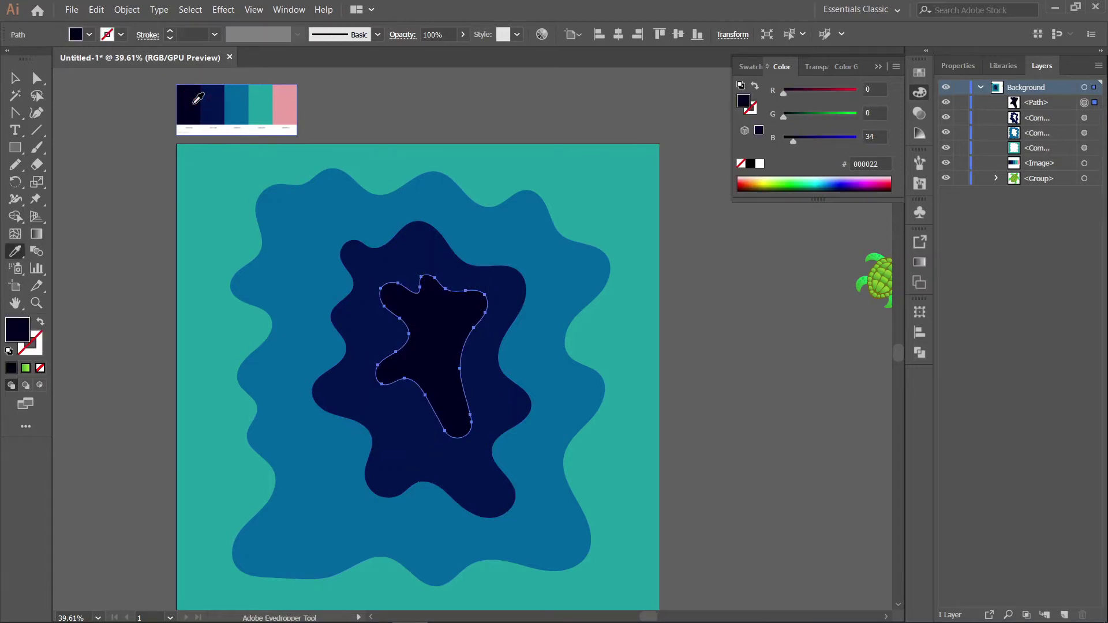
pyautogui.press('v')
pyautogui.click(730, 448)
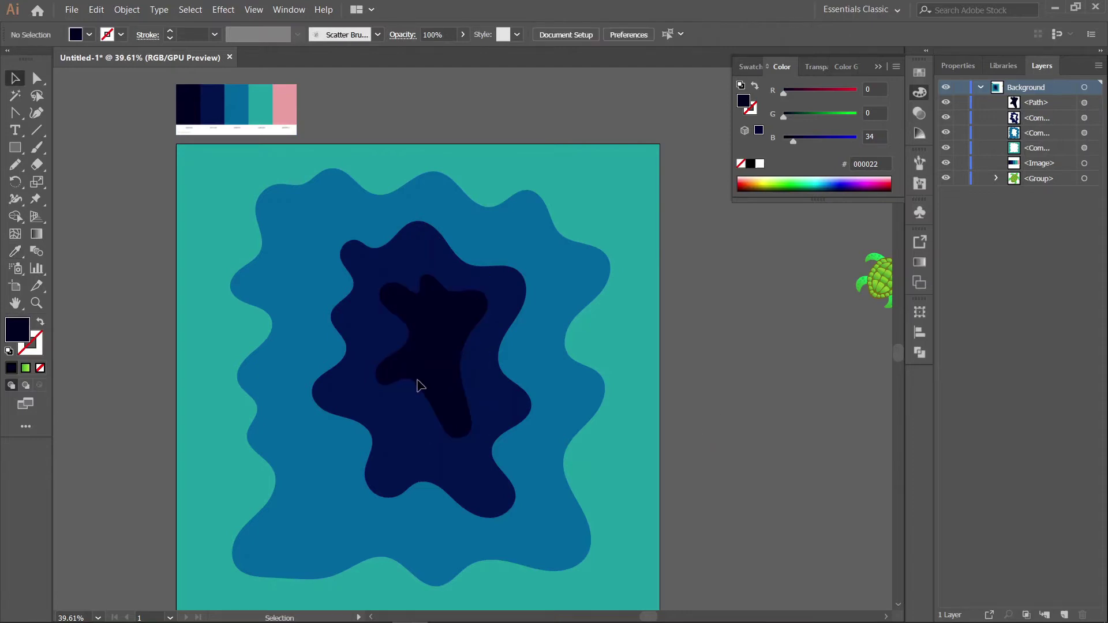
# Send the darkest innermost shape to the back of the stacking order
pyautogui.click(435, 365)
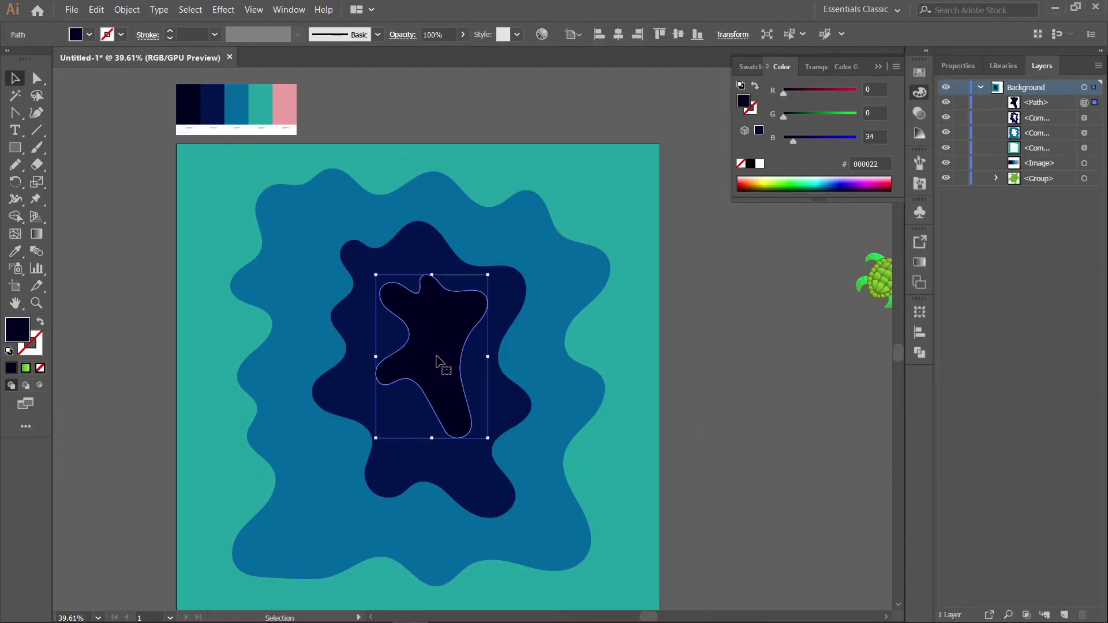
pyautogui.rightClick(440, 358)
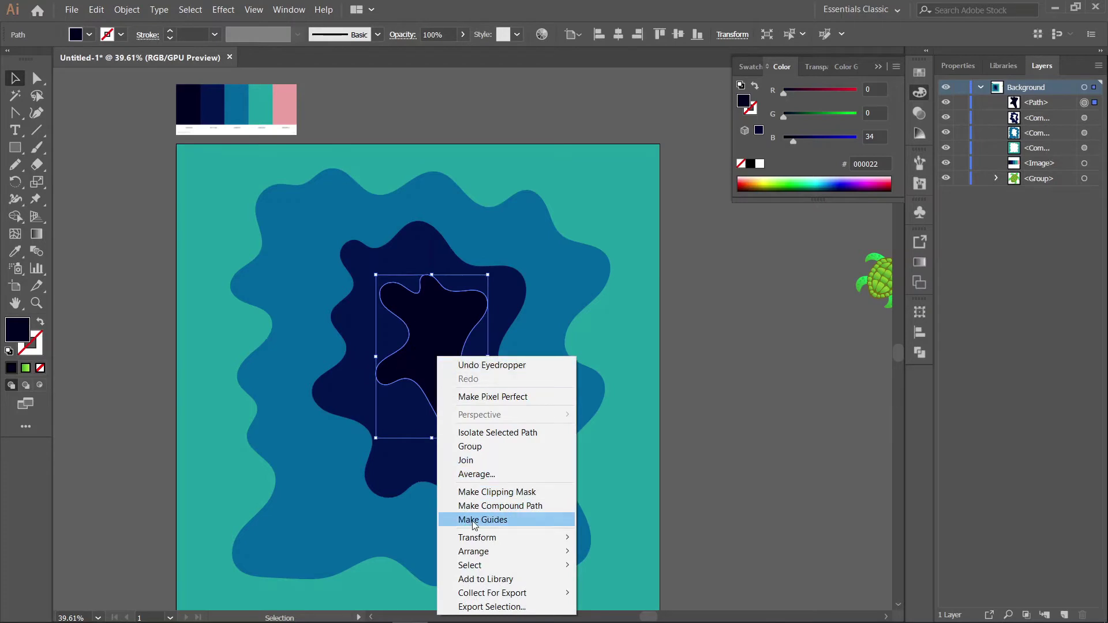
pyautogui.moveTo(478, 553)
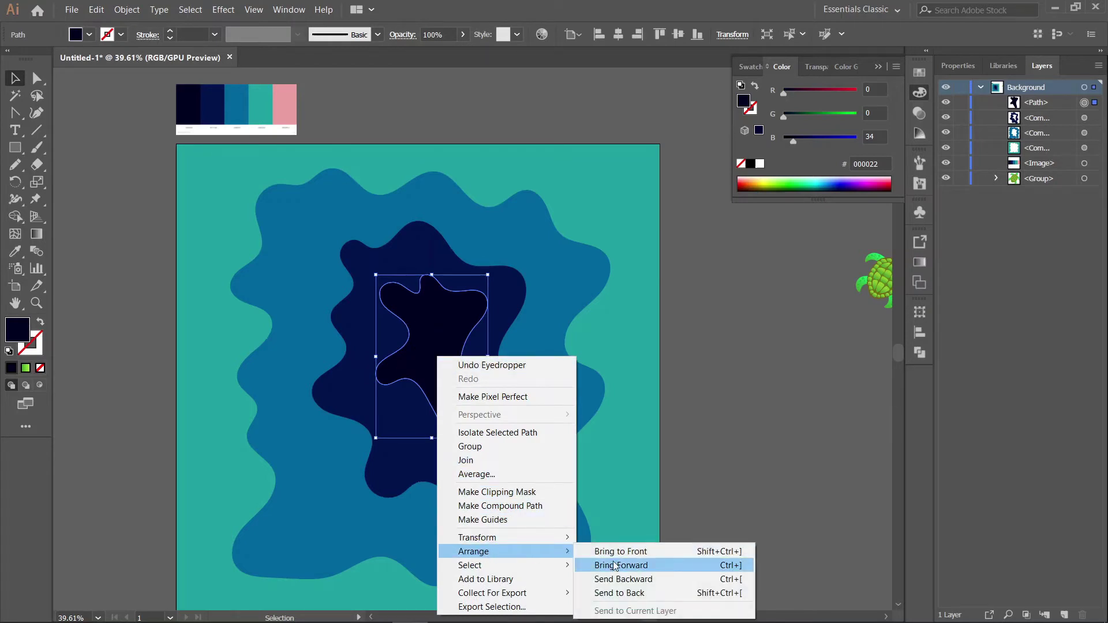
pyautogui.click(627, 594)
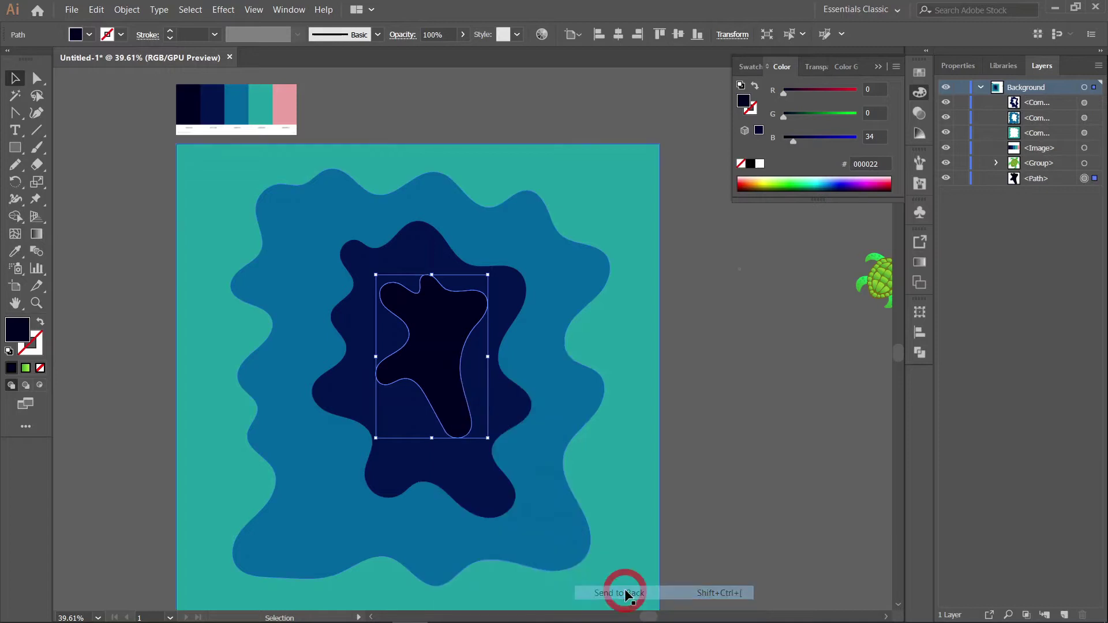
# Bring the navy wavy region around the innermost shape to the front
pyautogui.click(350, 309)
pyautogui.rightClick(350, 310)
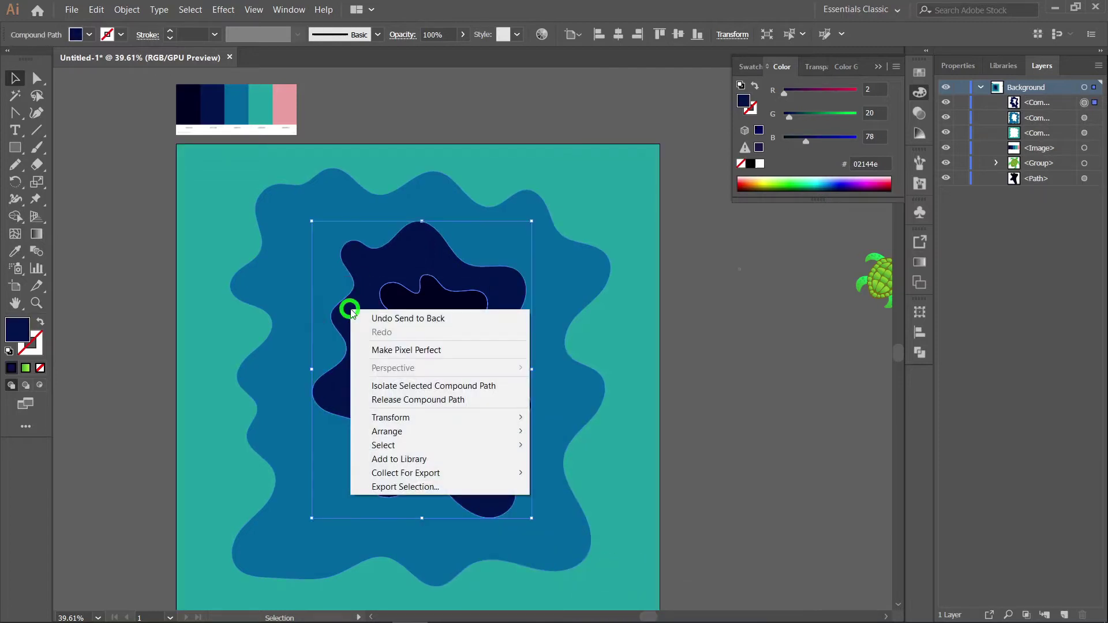
pyautogui.moveTo(388, 432)
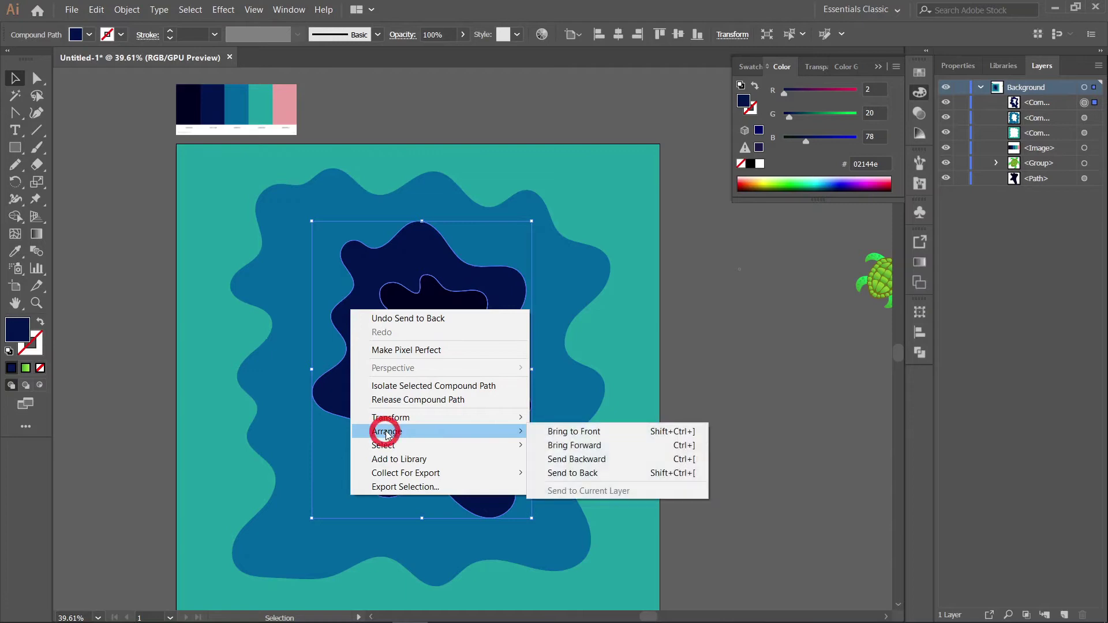
pyautogui.click(569, 432)
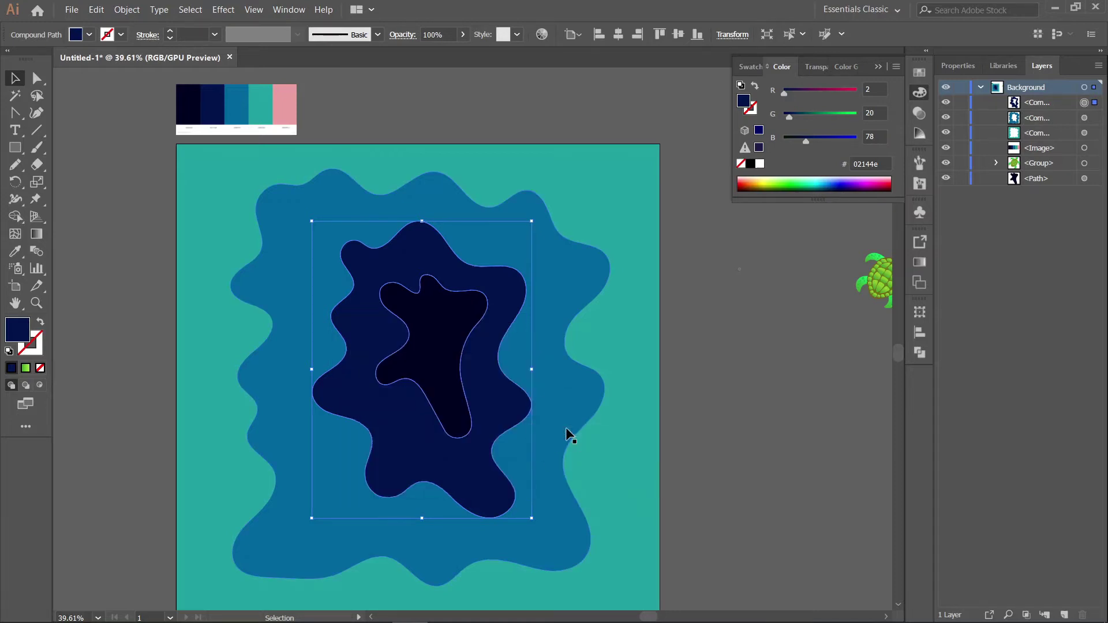
# Bring the medium blue wavy region to the front, above the navy one
pyautogui.click(288, 275)
pyautogui.hotkey('ctrl', 'z')
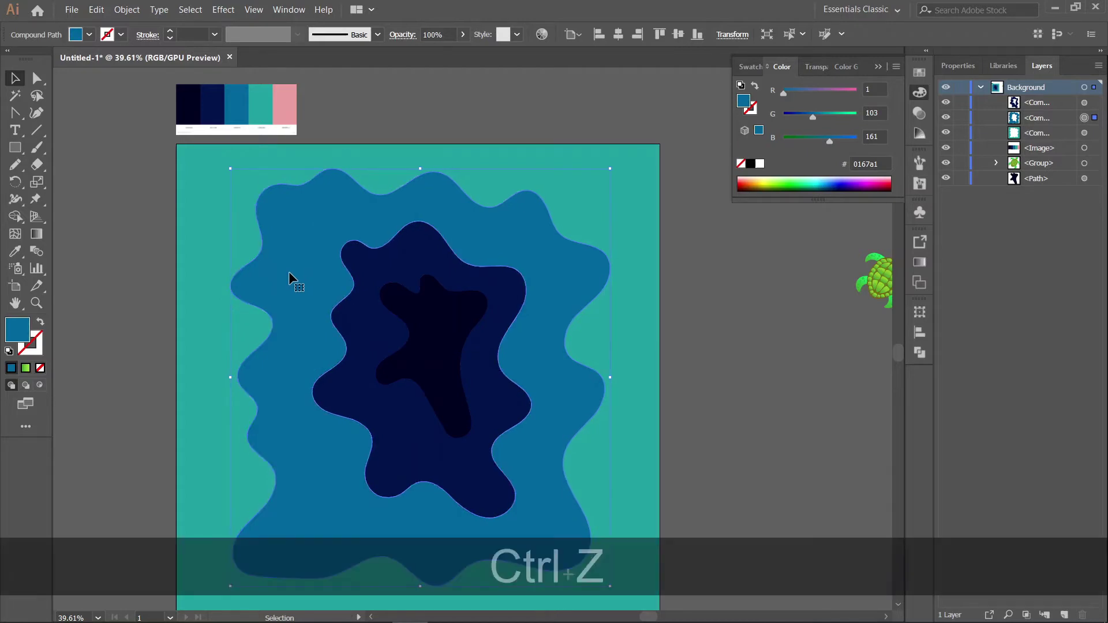
pyautogui.rightClick(285, 267)
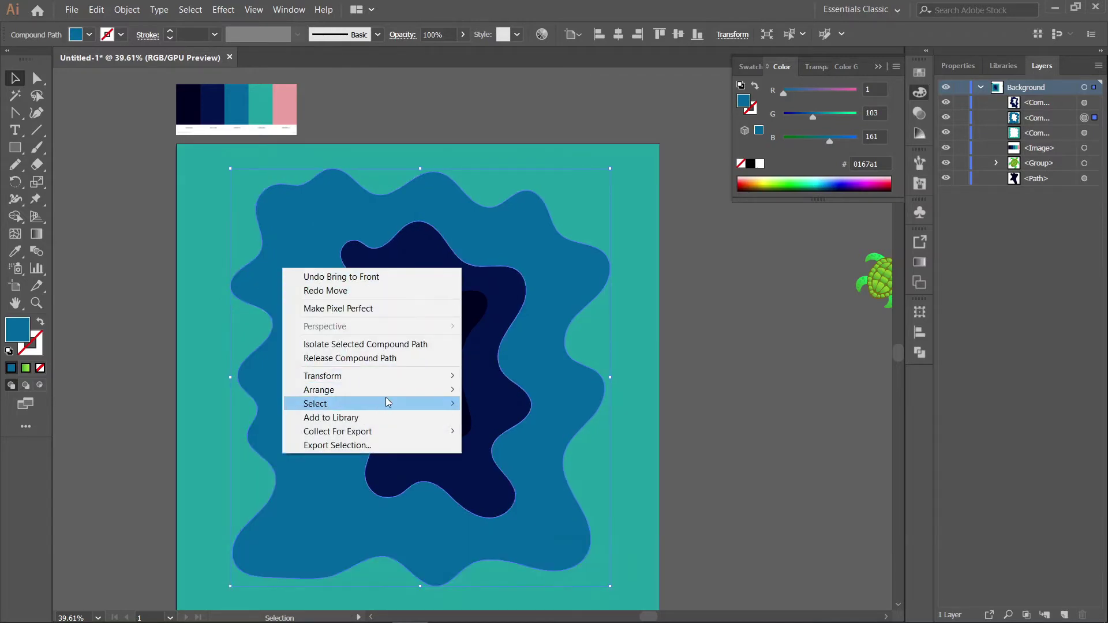
pyautogui.moveTo(389, 390)
pyautogui.click(506, 390)
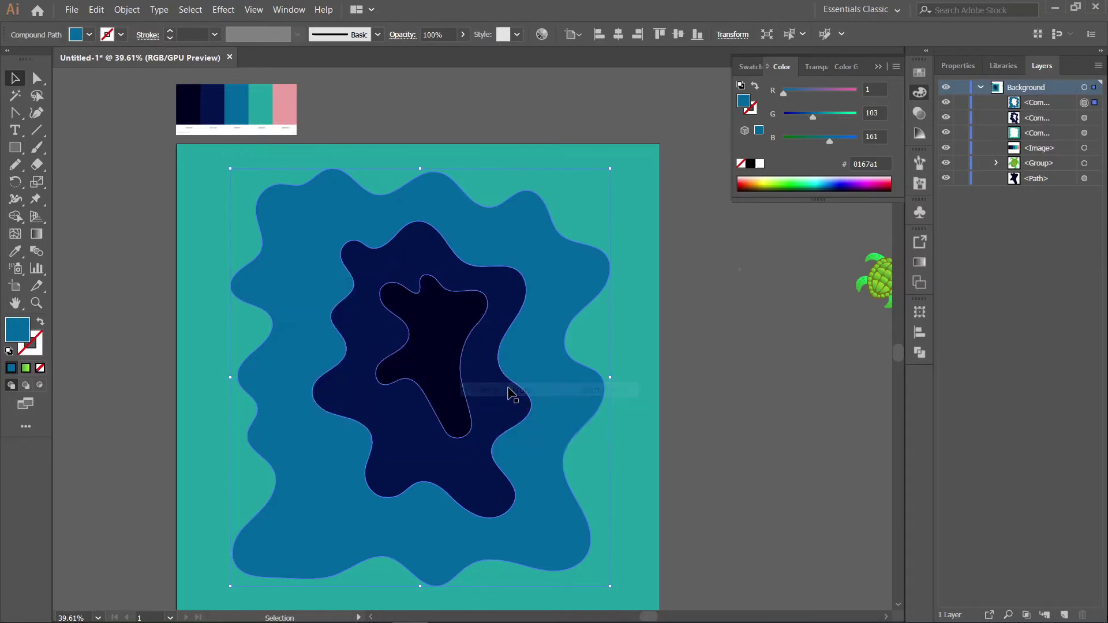
# Bring the outermost teal border region to the front of the stack and deselect it
pyautogui.click(218, 202)
pyautogui.rightClick(216, 202)
pyautogui.moveTo(366, 326)
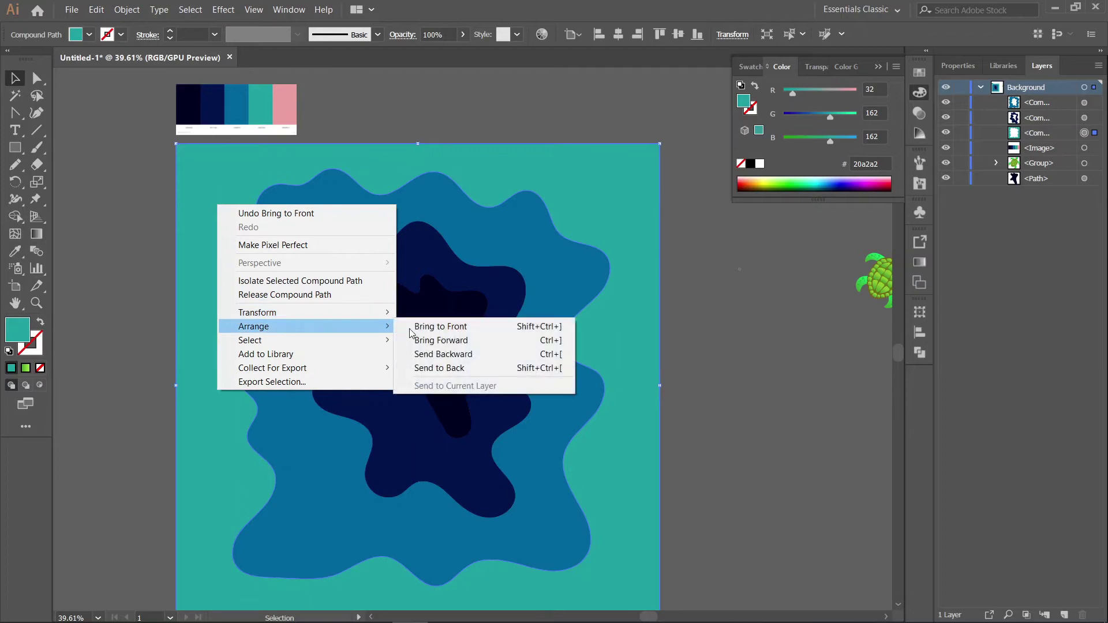
pyautogui.click(437, 327)
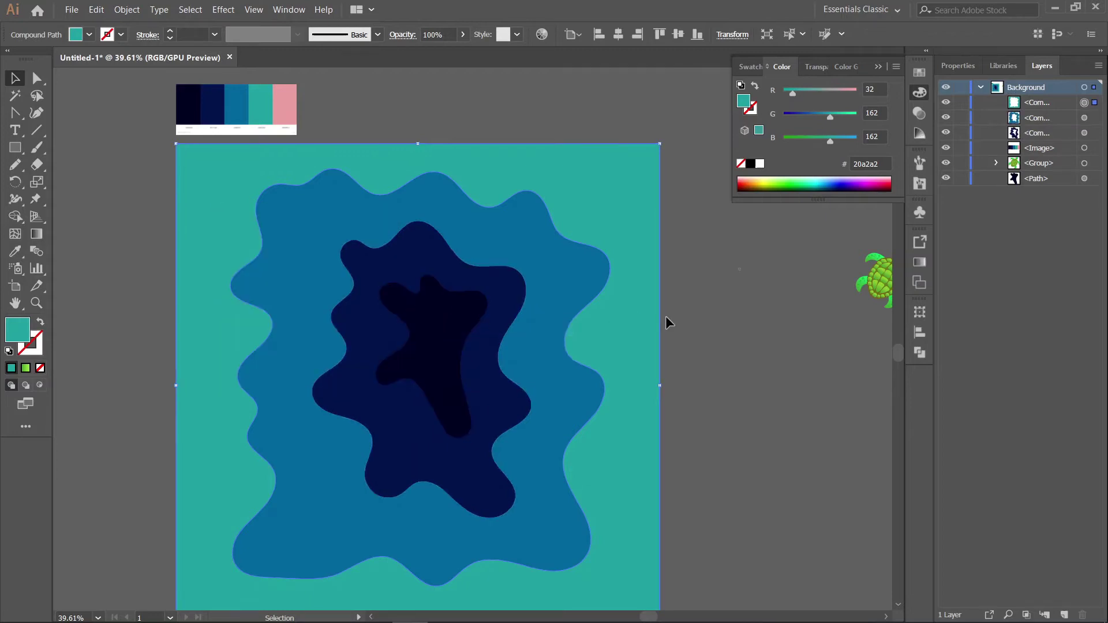
pyautogui.click(746, 325)
# Start a Drop Shadow effect on all four nested background regions and set its opacity to 55%
pyautogui.moveTo(611, 516); pyautogui.dragTo(163, 205)
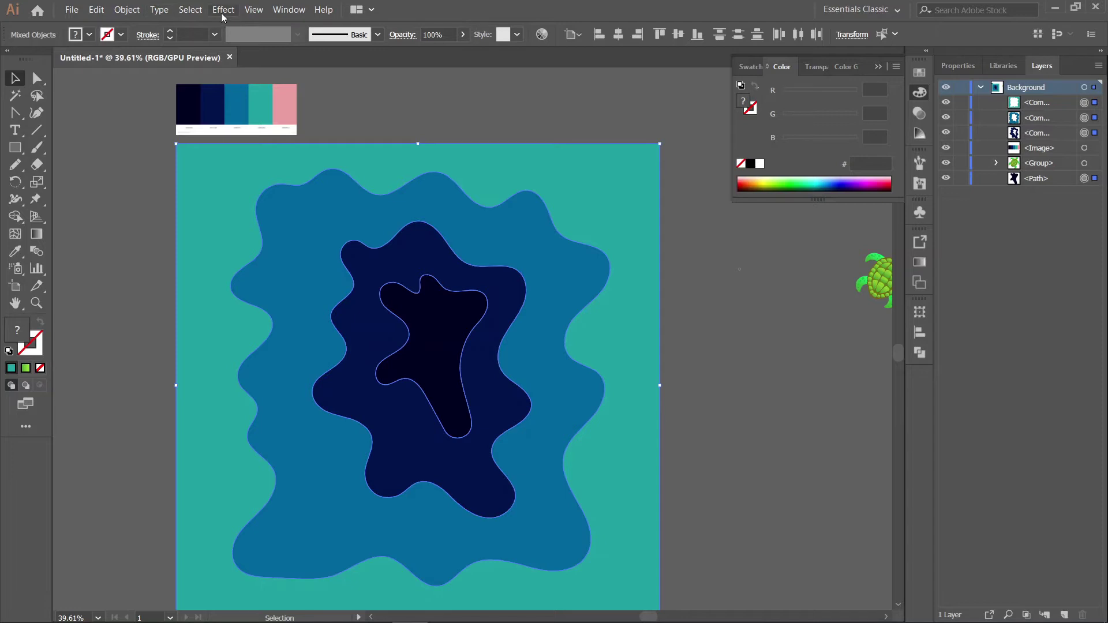
pyautogui.click(222, 13)
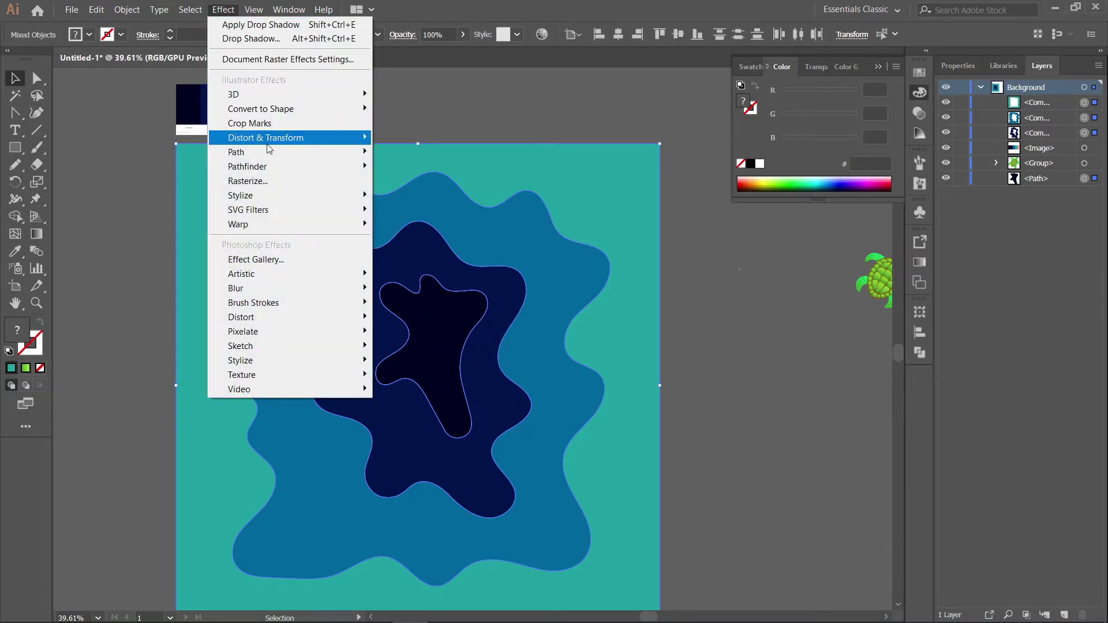
pyautogui.moveTo(265, 197)
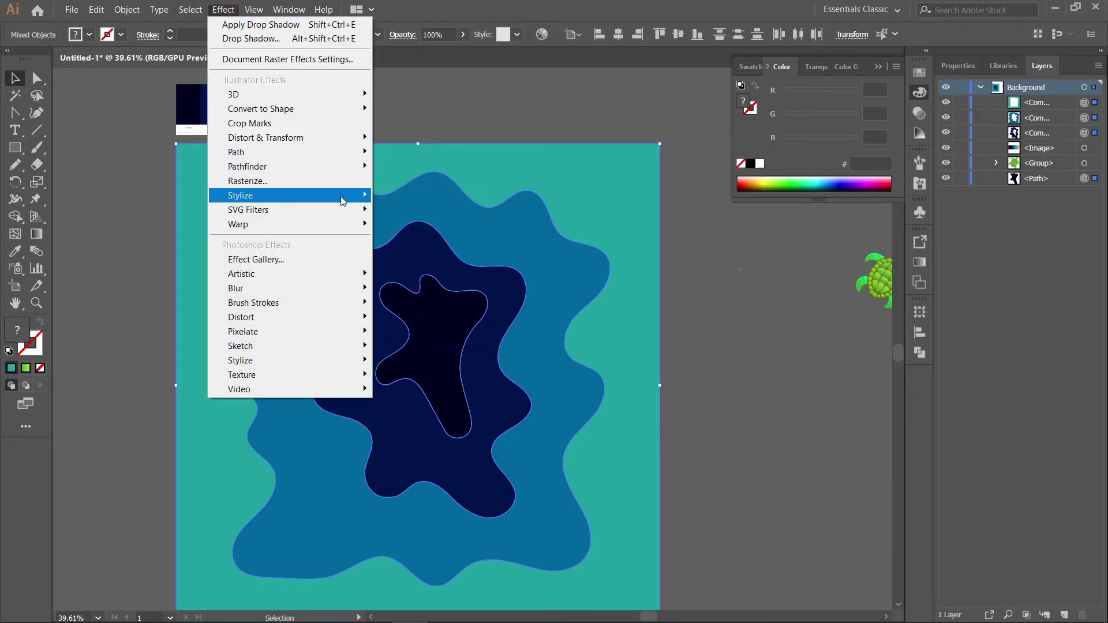
pyautogui.click(395, 195)
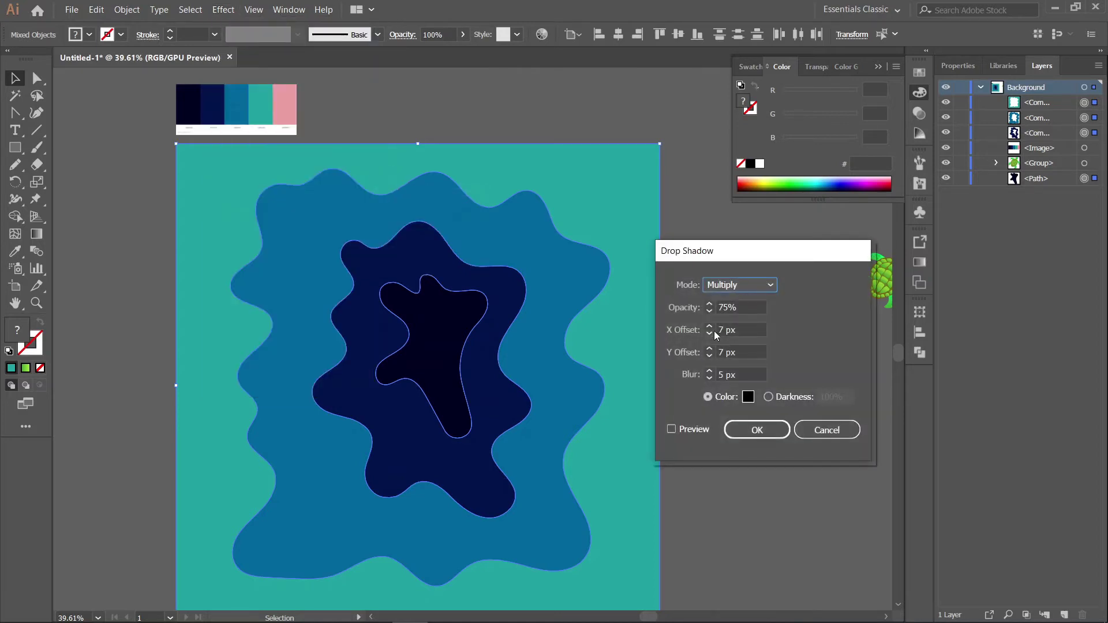
pyautogui.click(719, 307)
pyautogui.press('BackSpace')
pyautogui.write('5')
# Set the drop shadow's X and Y offsets to 15 px, preview it, apply it to the background regions and deselect
pyautogui.doubleClick(720, 330)
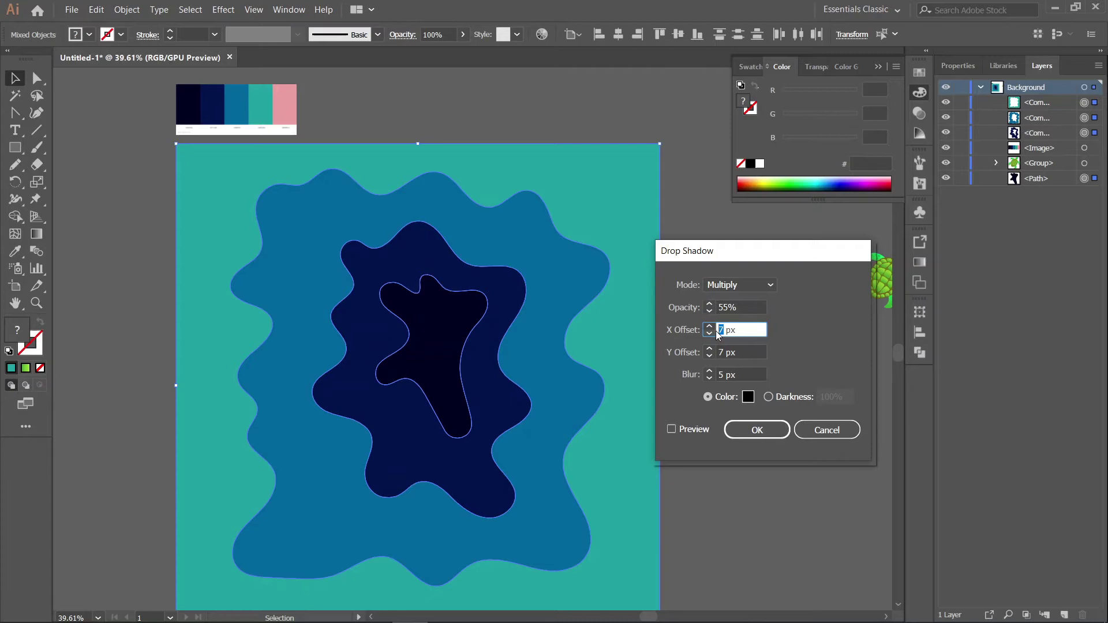
pyautogui.write('15')
pyautogui.doubleClick(720, 352)
pyautogui.write('15')
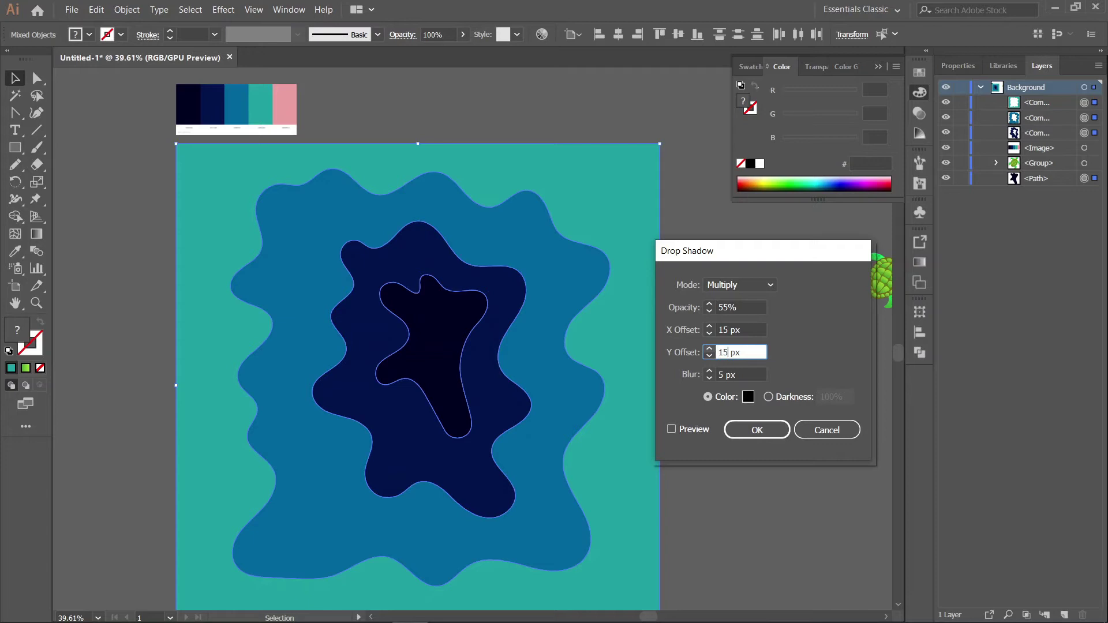
pyautogui.click(671, 430)
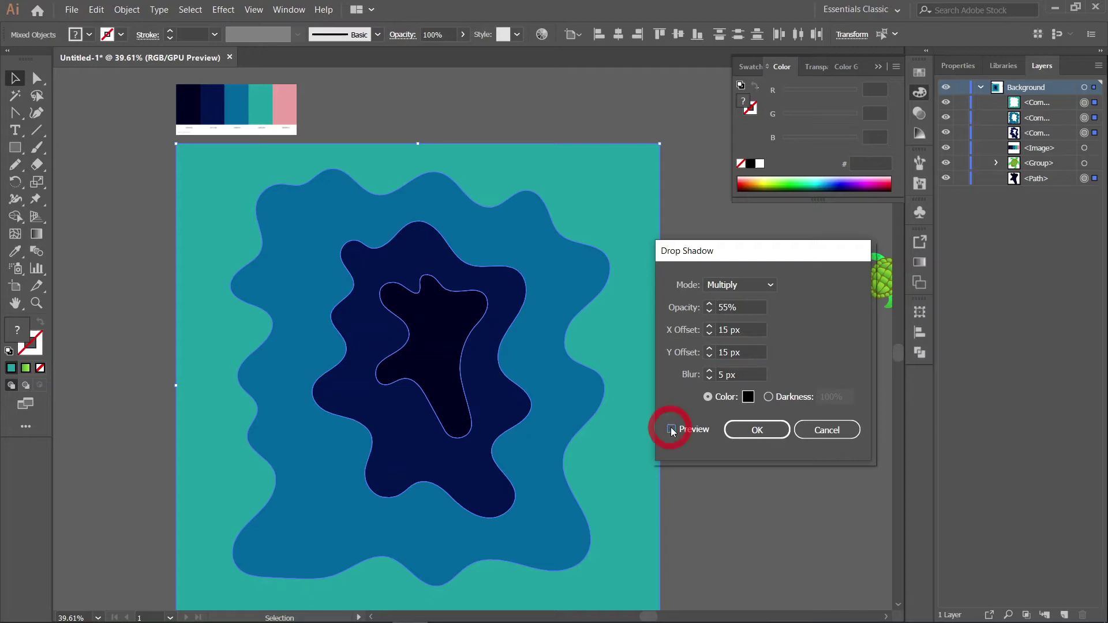
pyautogui.click(672, 430)
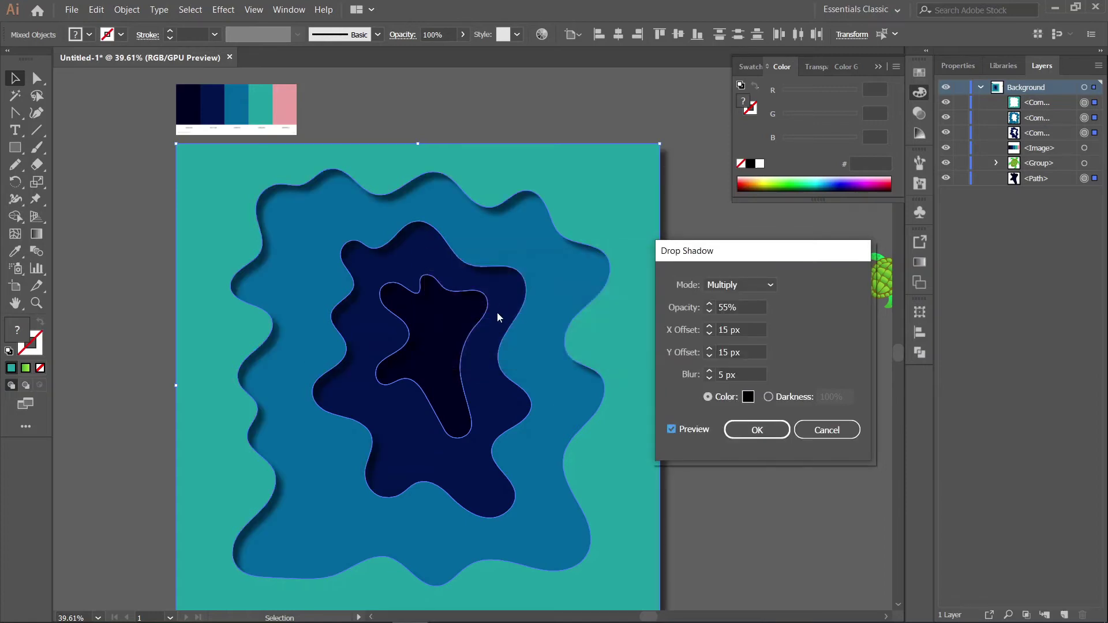
pyautogui.click(771, 435)
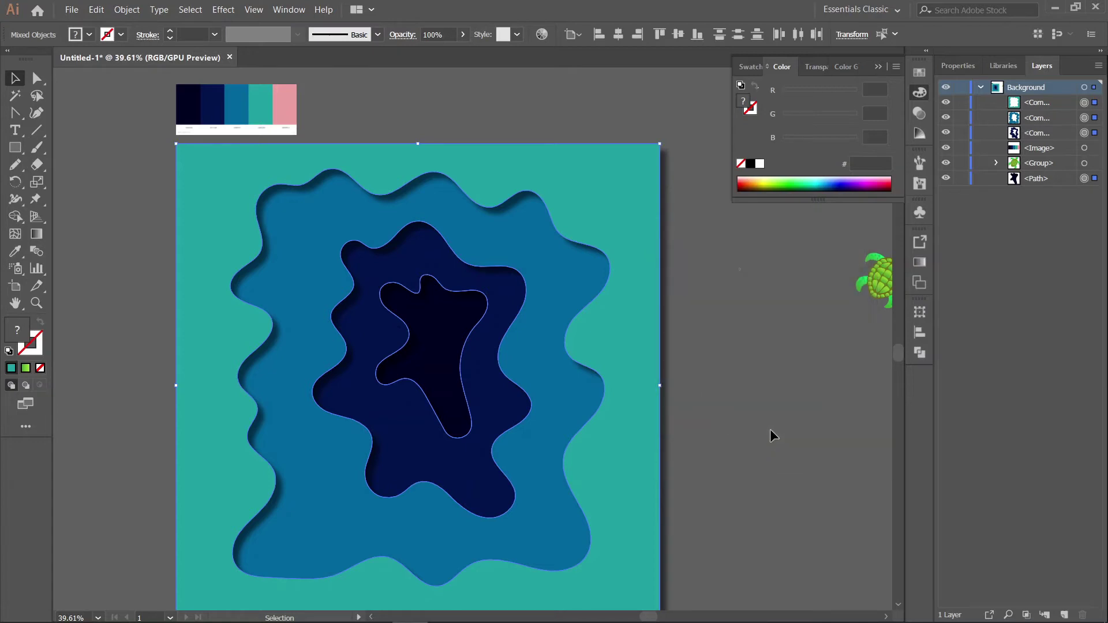
pyautogui.click(738, 406)
# Isolate the turtle group beside the artboard for editing its parts
pyautogui.scroll(-3, 751, 391)
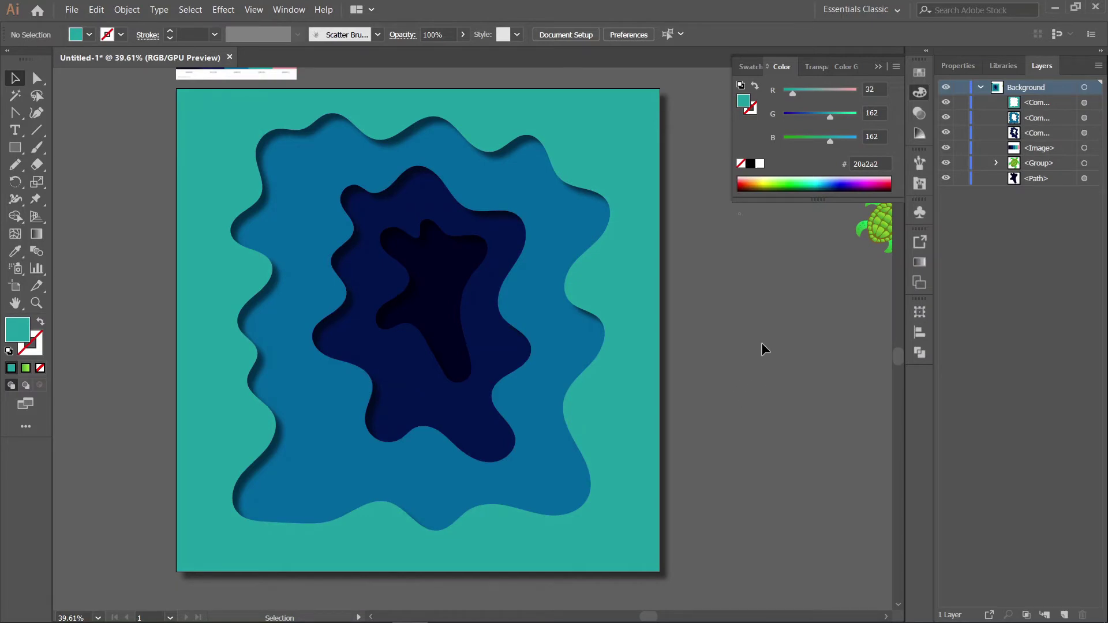
pyautogui.moveTo(777, 324); pyautogui.dragTo(715, 294)
pyautogui.press('z')
pyautogui.moveTo(670, 259); pyautogui.dragTo(683, 351)
pyautogui.moveTo(486, 325); pyautogui.dragTo(375, 499)
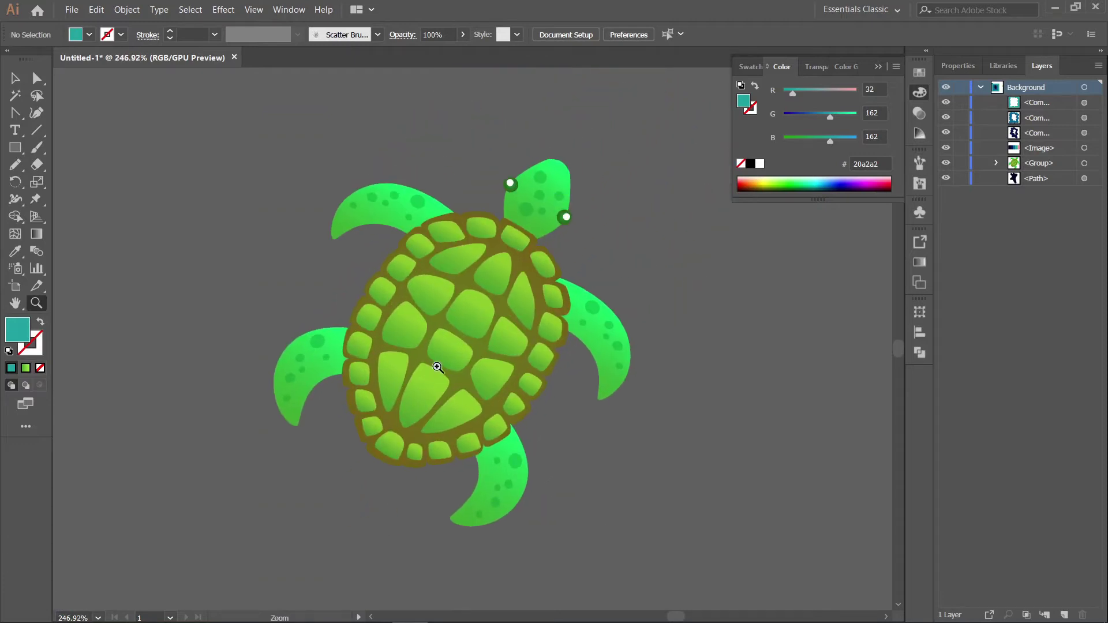
pyautogui.press('v')
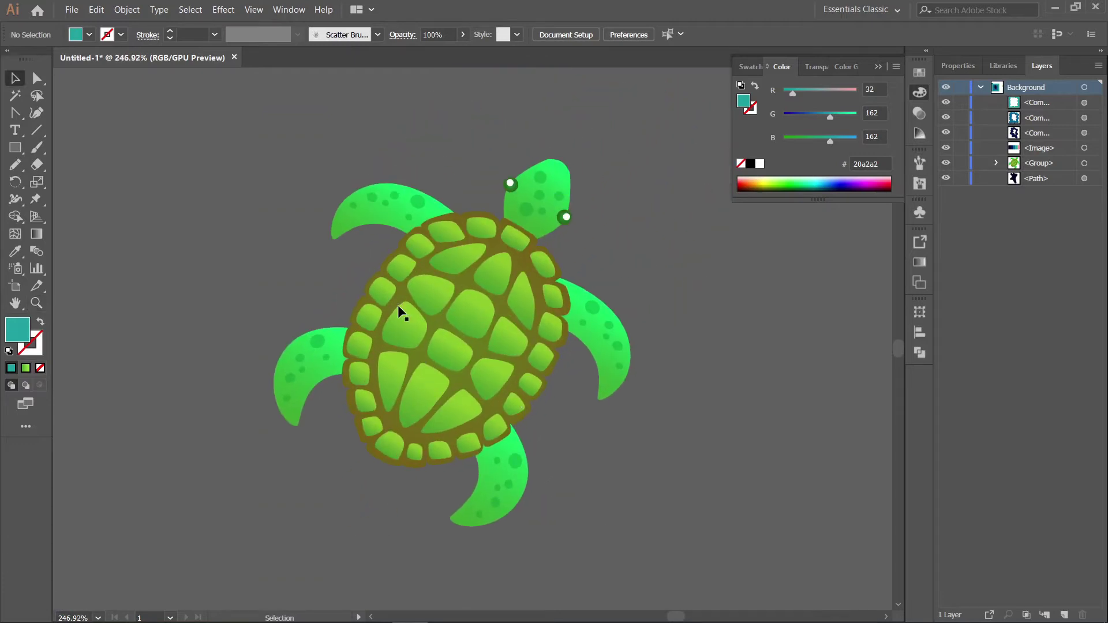
pyautogui.click(307, 362)
pyautogui.rightClick(306, 359)
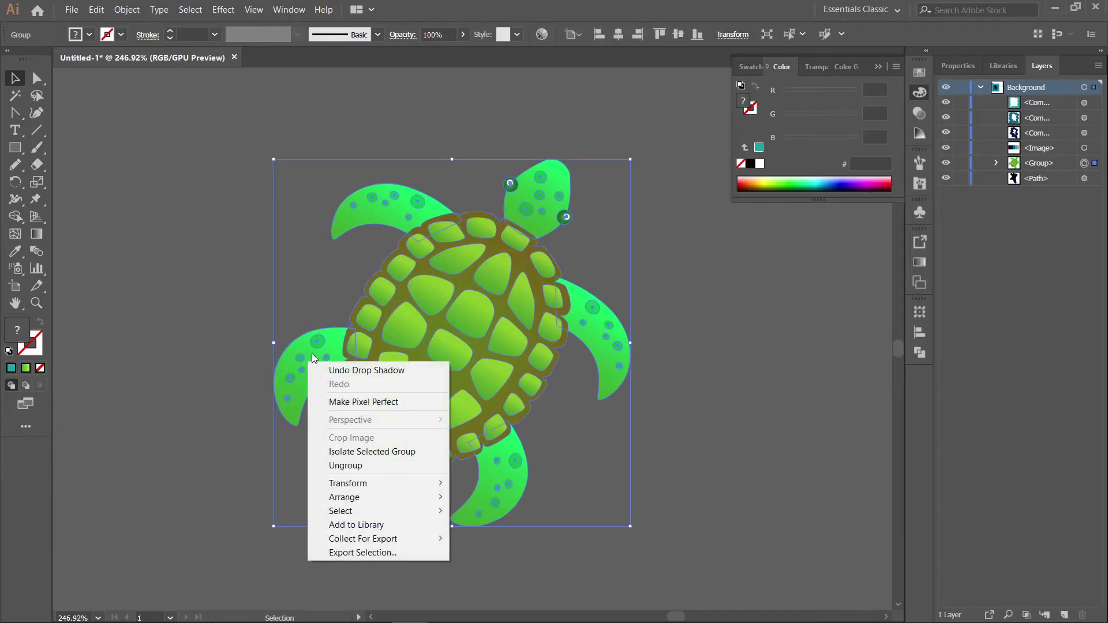
pyautogui.click(358, 452)
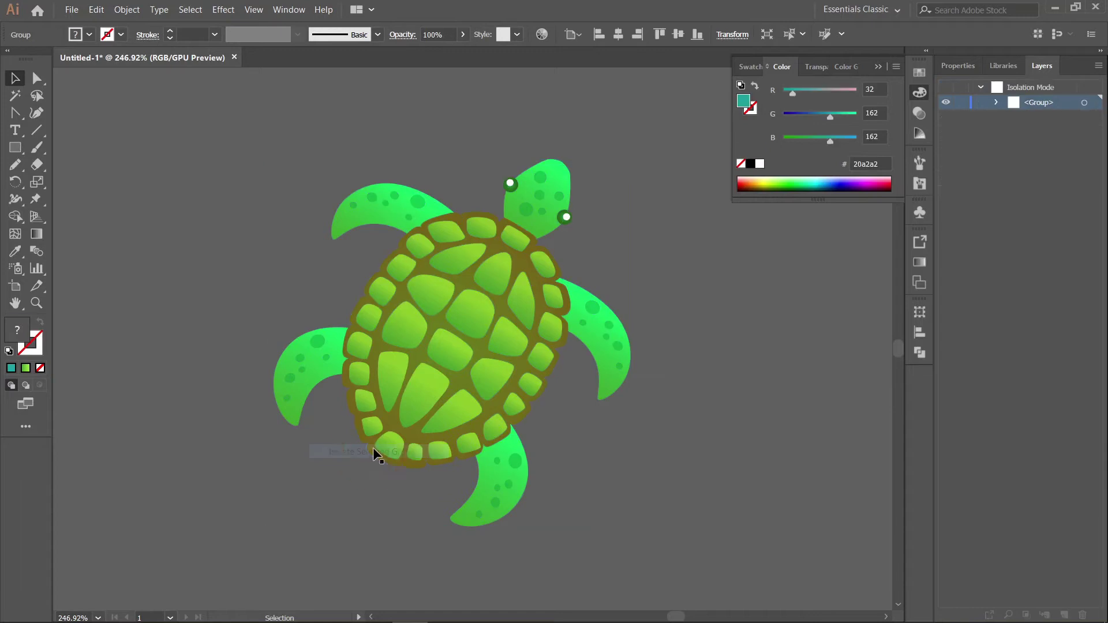
# Start a Drop Shadow effect on the turtle's four flippers with the preview turned on
pyautogui.click(309, 376)
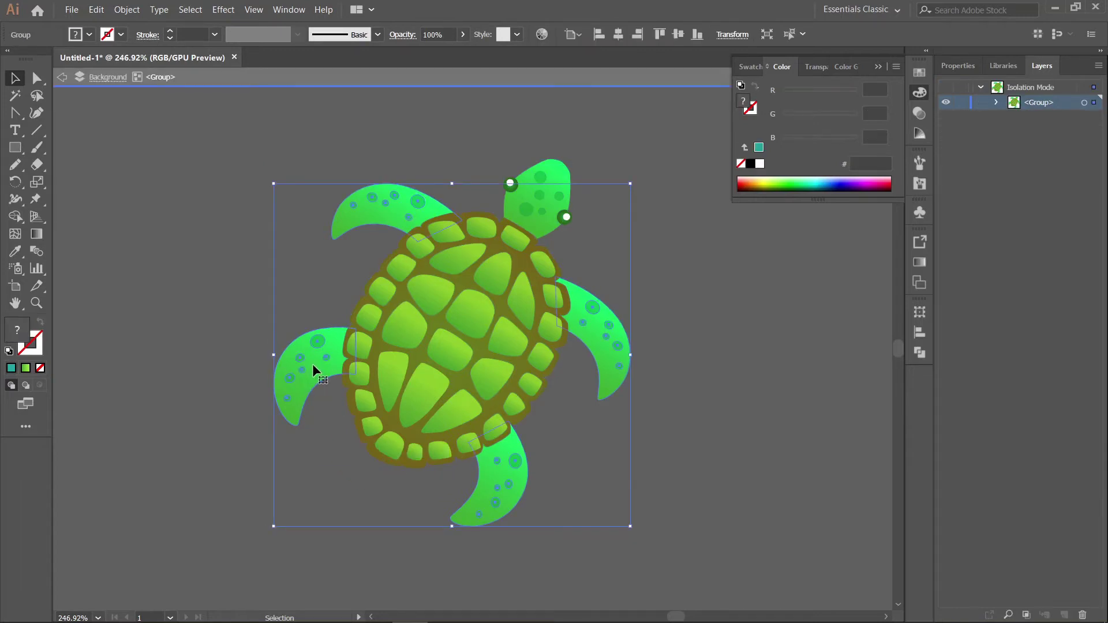
pyautogui.click(218, 10)
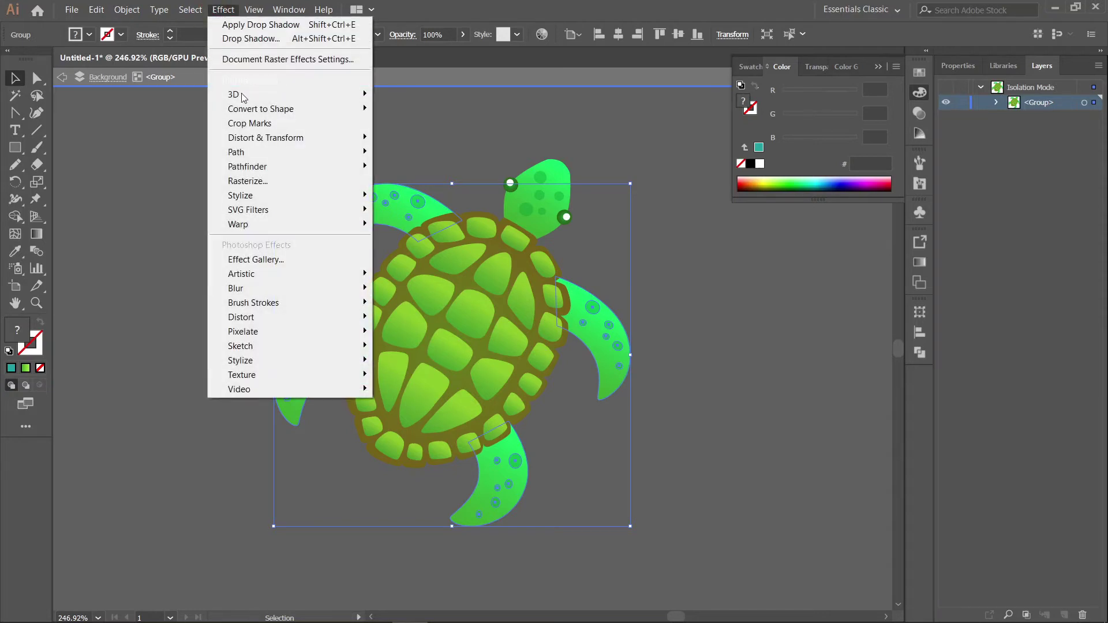
pyautogui.moveTo(296, 194)
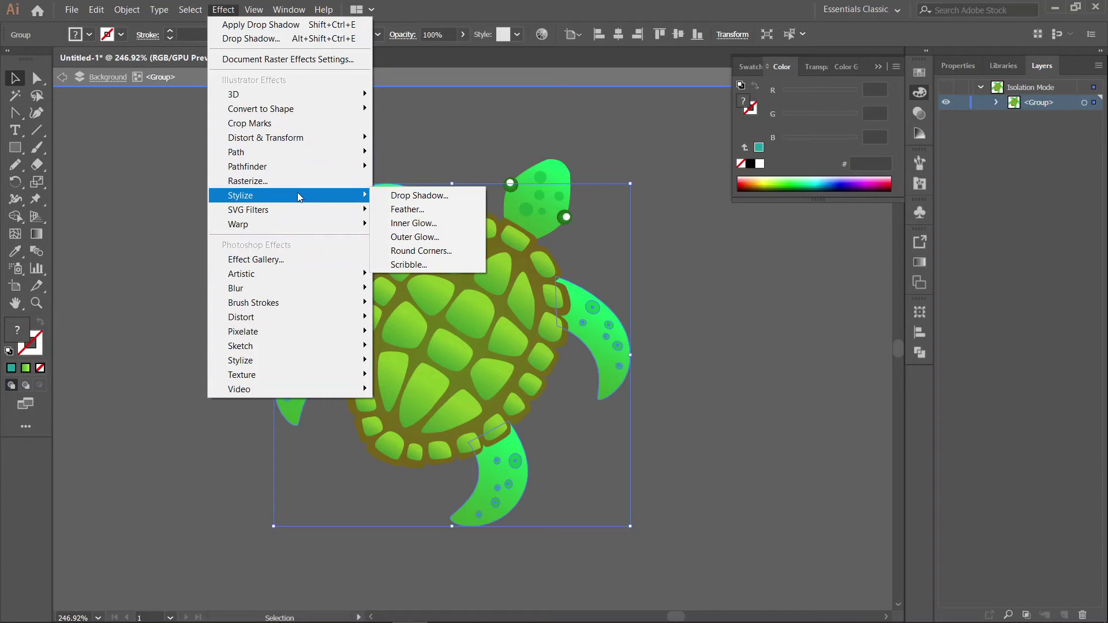
pyautogui.click(415, 198)
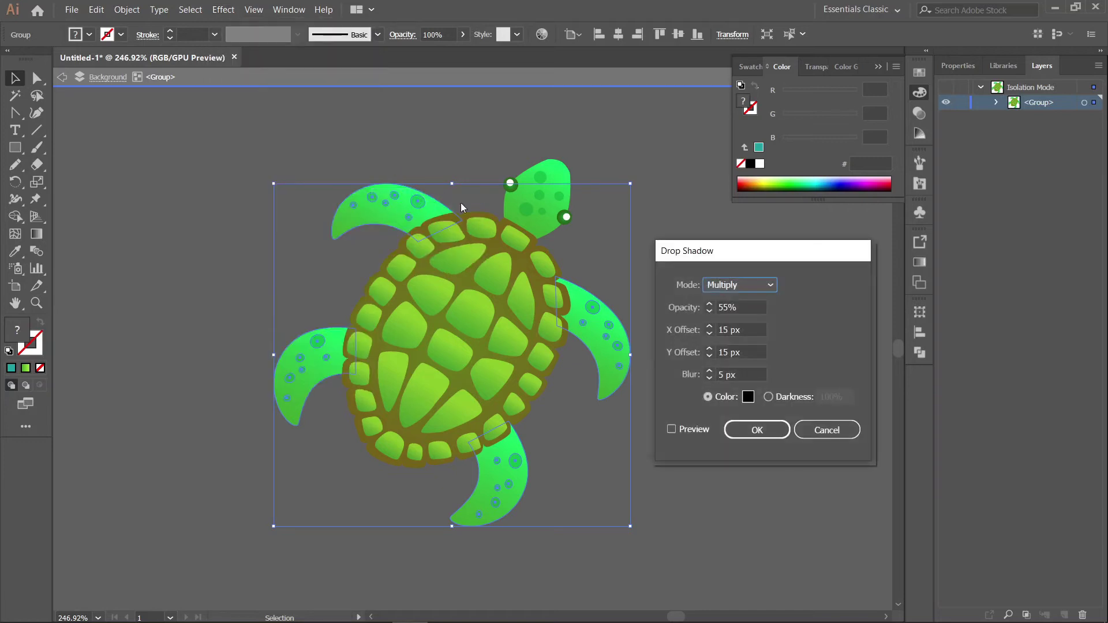
pyautogui.click(671, 428)
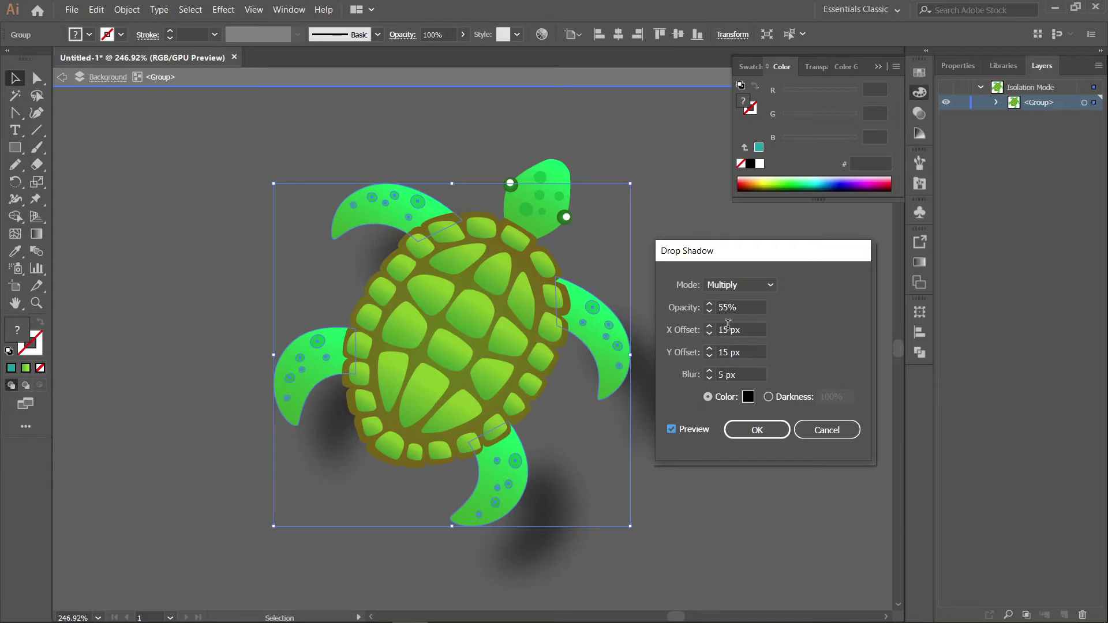
# Set the flippers' drop shadow to a -4 px X offset, 9 px Y offset and 4 px blur, apply it and deselect
pyautogui.scroll(-13, 724, 331)
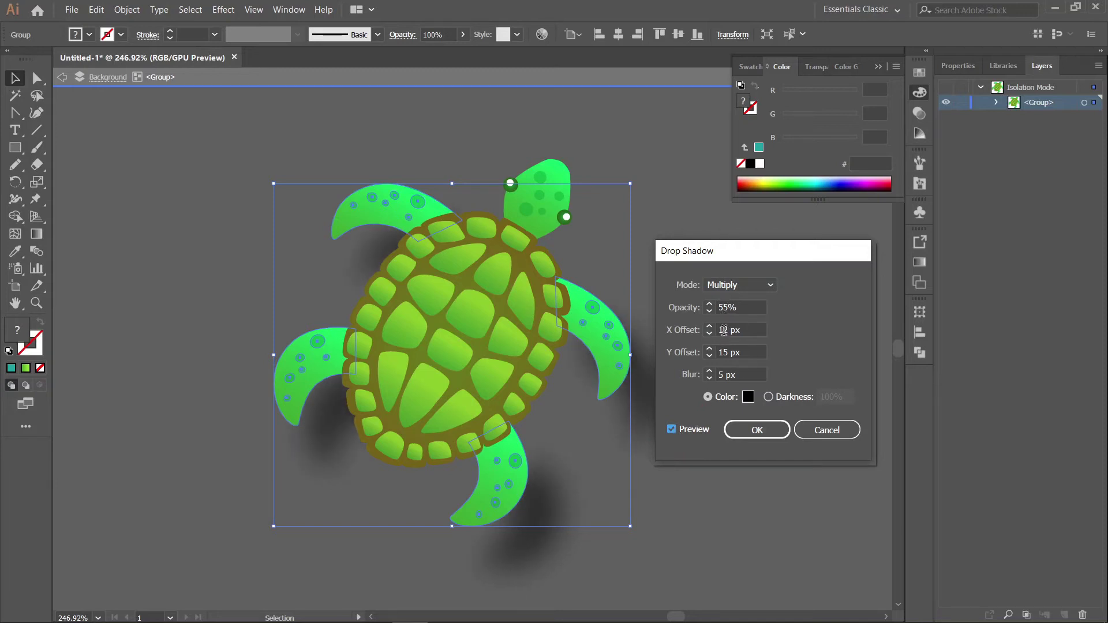
pyautogui.scroll(-3, 724, 330)
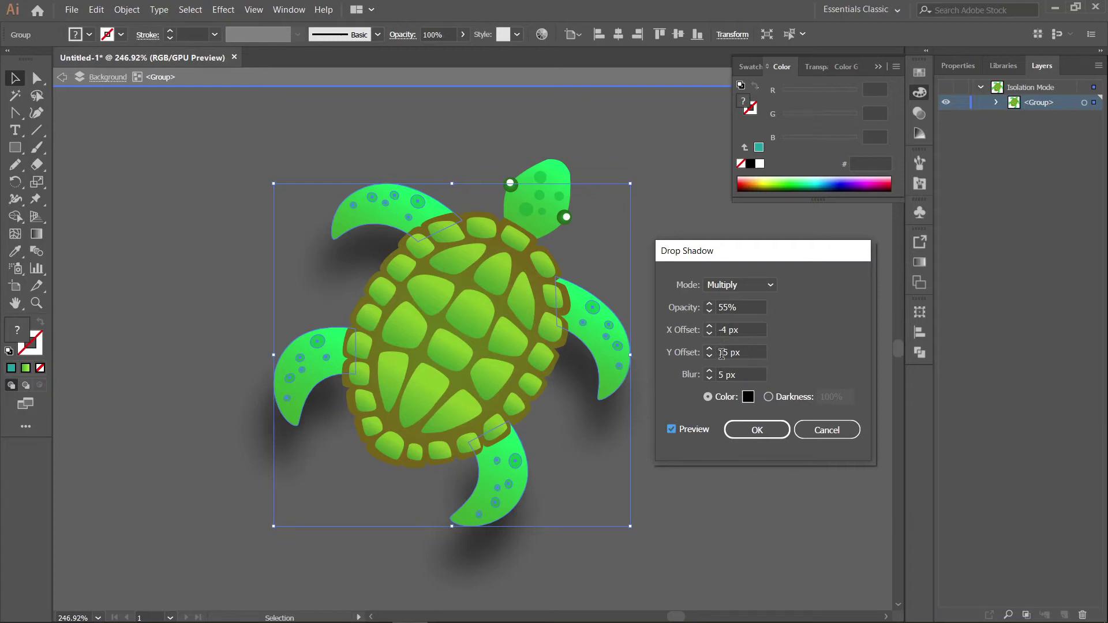
pyautogui.scroll(-1, 721, 352)
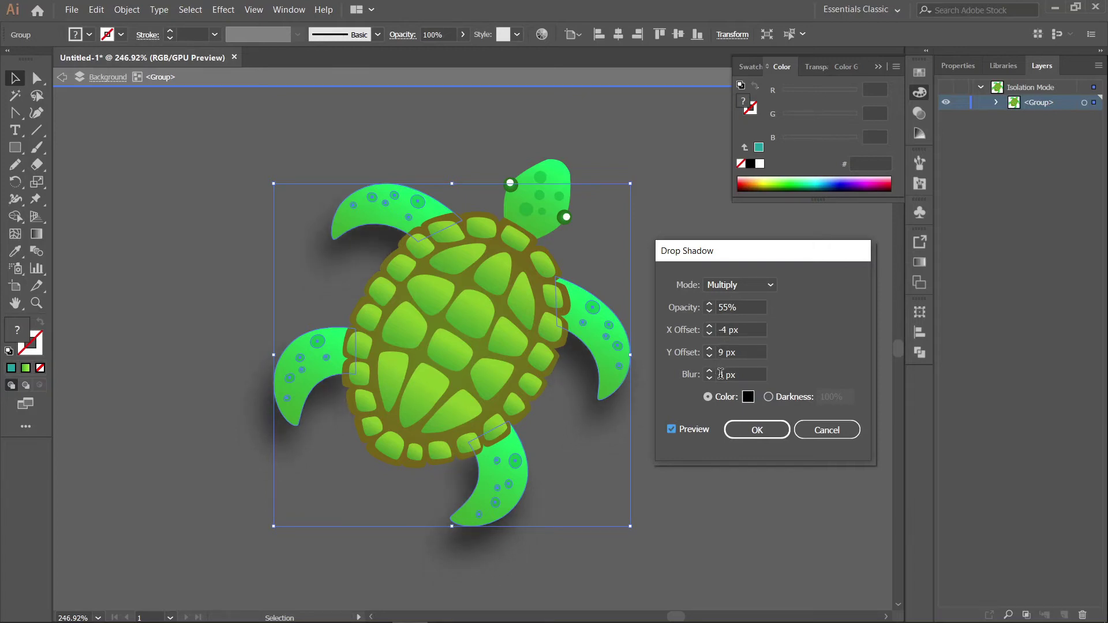
pyautogui.scroll(-2, 720, 375)
pyautogui.scroll(3, 720, 375)
pyautogui.click(757, 432)
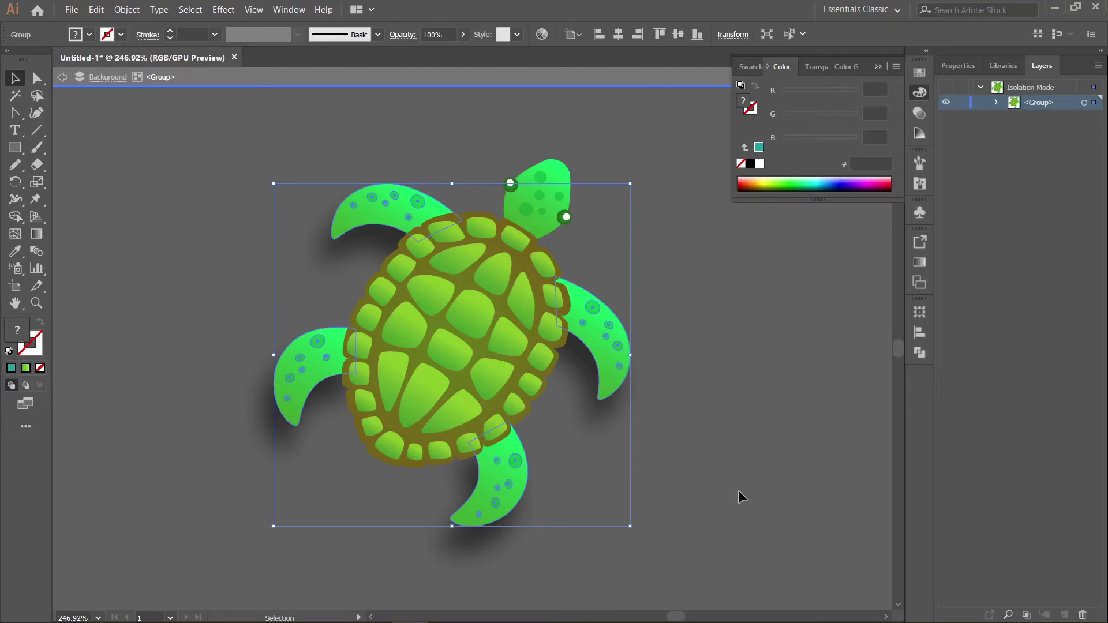
pyautogui.click(744, 490)
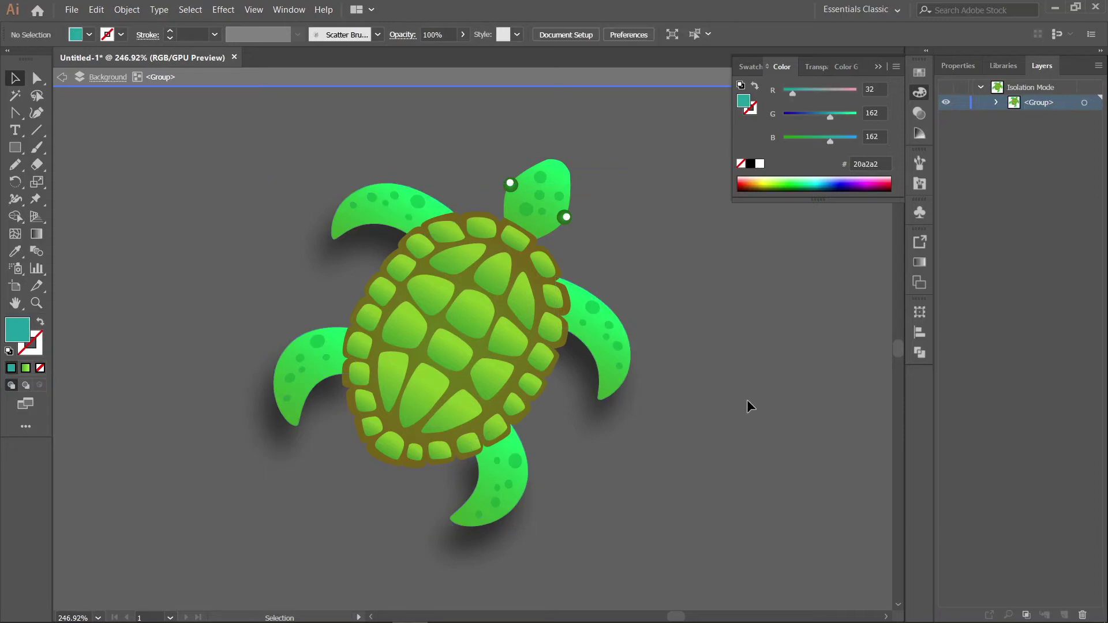
# Exit isolation mode on the turtle group to return to the full artwork
pyautogui.press('z')
pyautogui.moveTo(745, 411); pyautogui.dragTo(697, 417)
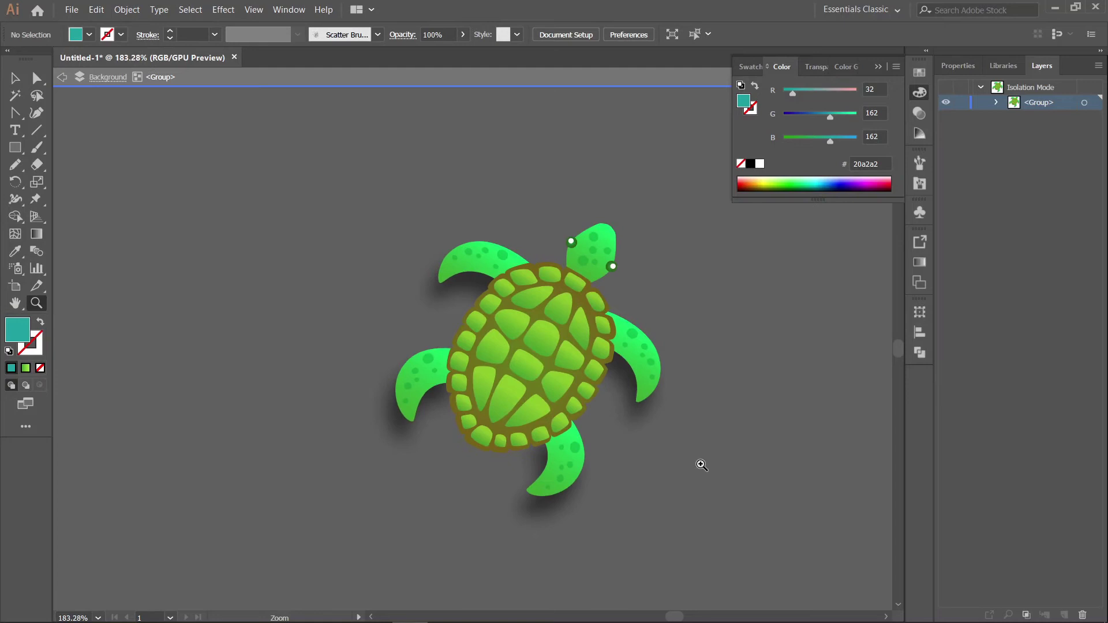
pyautogui.press('v')
pyautogui.doubleClick(723, 451)
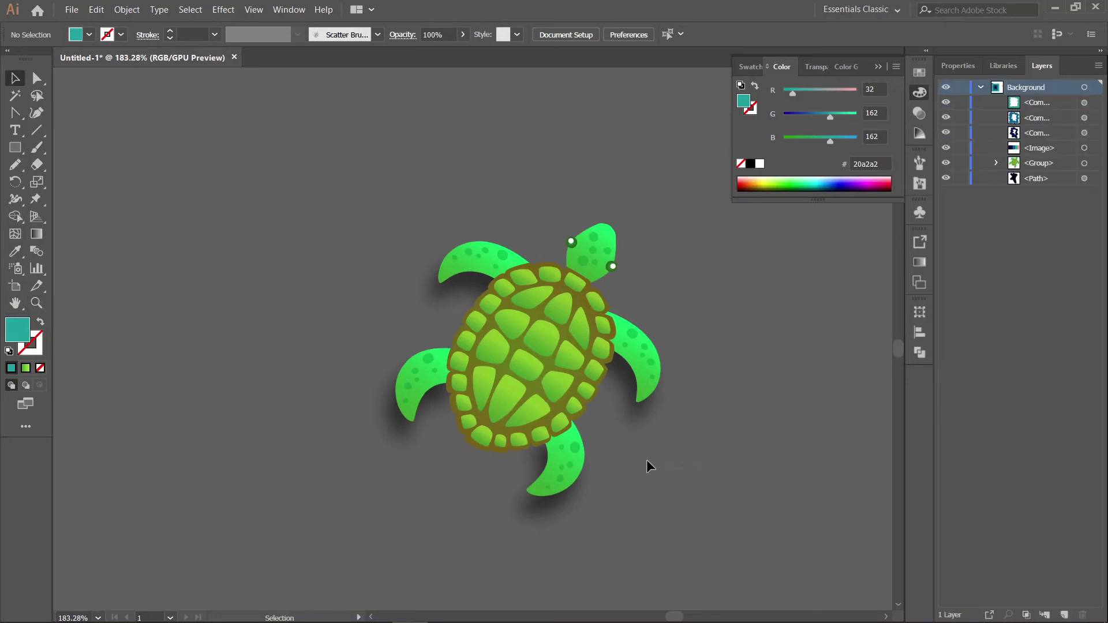
# Move the turtle group onto the middle of the ocean artboard, enlarge it proportionally to span the dark blue region and deselect it
pyautogui.click(495, 294)
pyautogui.press('z')
pyautogui.moveTo(742, 390); pyautogui.dragTo(485, 378)
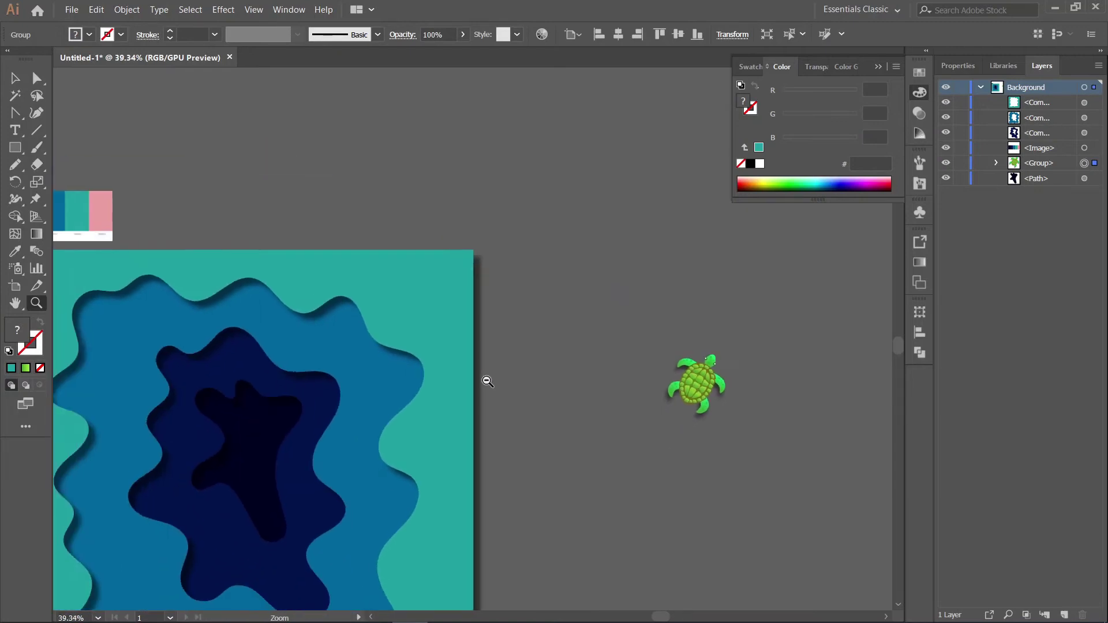
pyautogui.moveTo(611, 378); pyautogui.dragTo(584, 377)
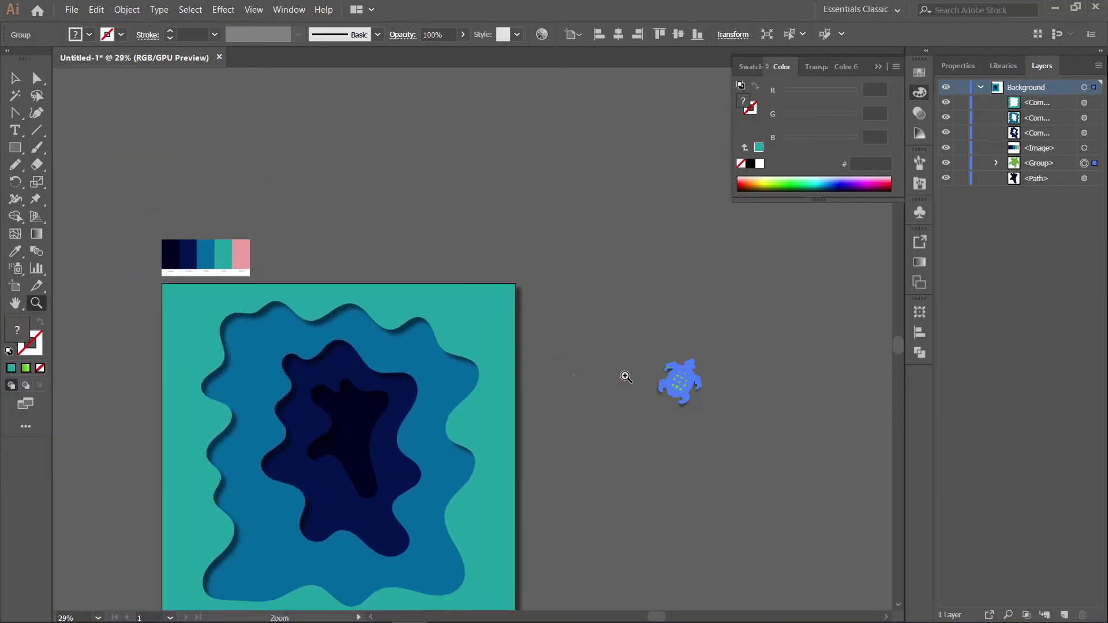
pyautogui.press('v')
pyautogui.moveTo(677, 392); pyautogui.dragTo(457, 364)
pyautogui.scroll(-3, 643, 397)
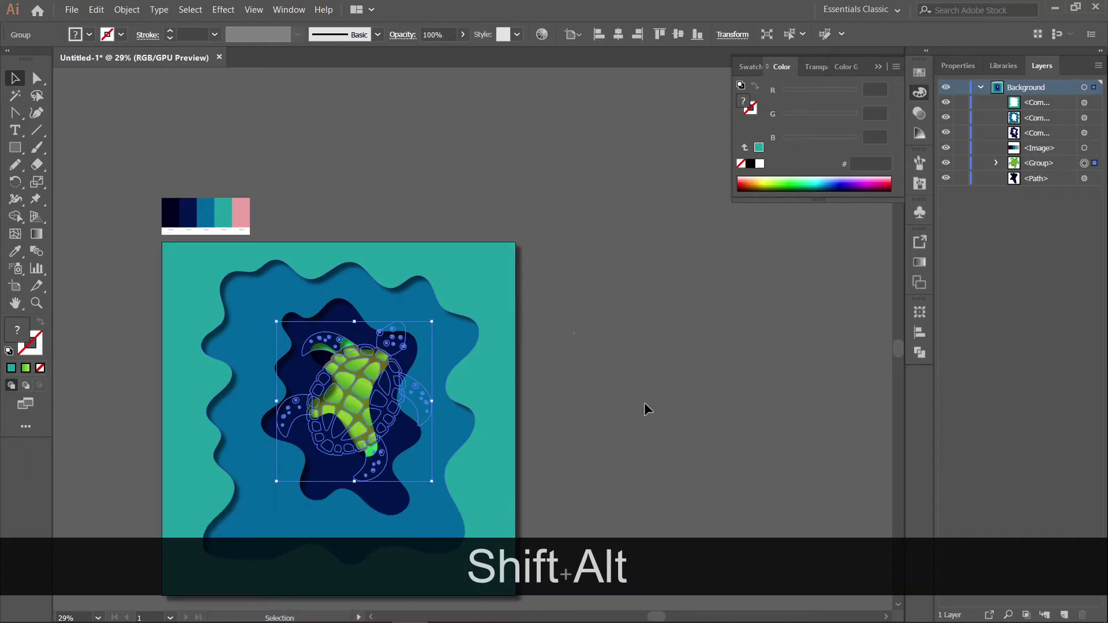
pyautogui.click(627, 397)
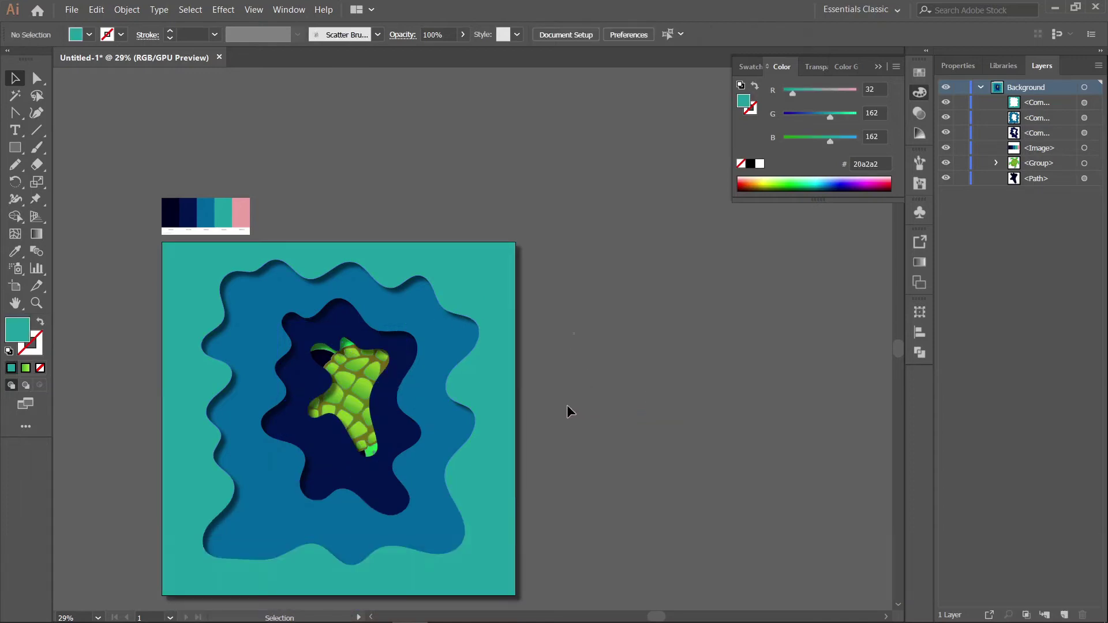
# Bring the turtle group to the front of all the background layers and deselect it
pyautogui.click(351, 396)
pyautogui.rightClick(369, 394)
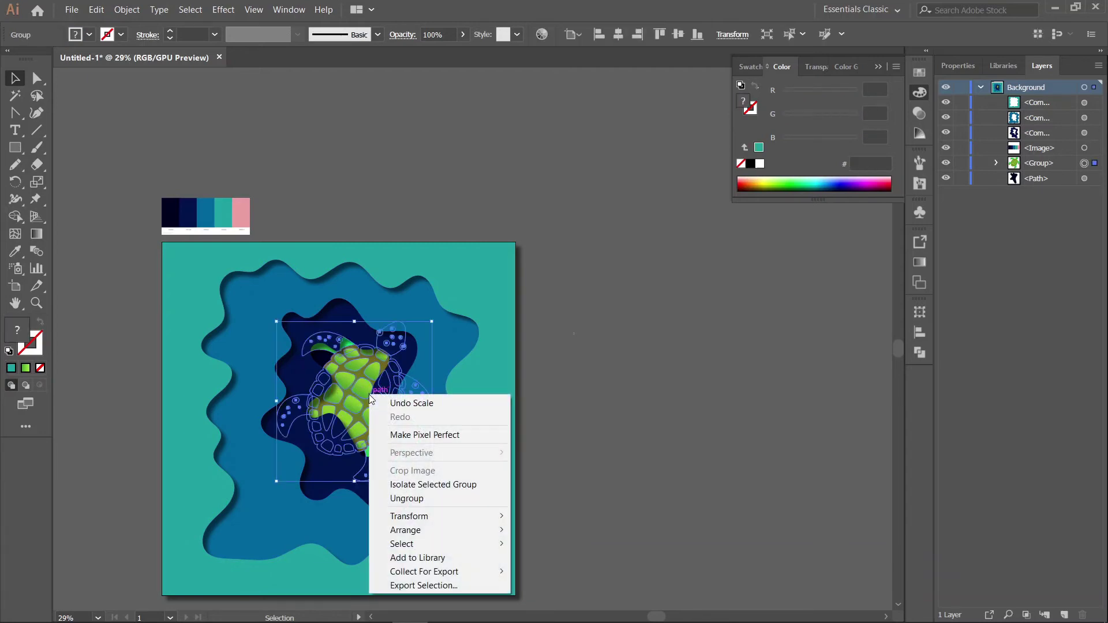
pyautogui.moveTo(421, 528)
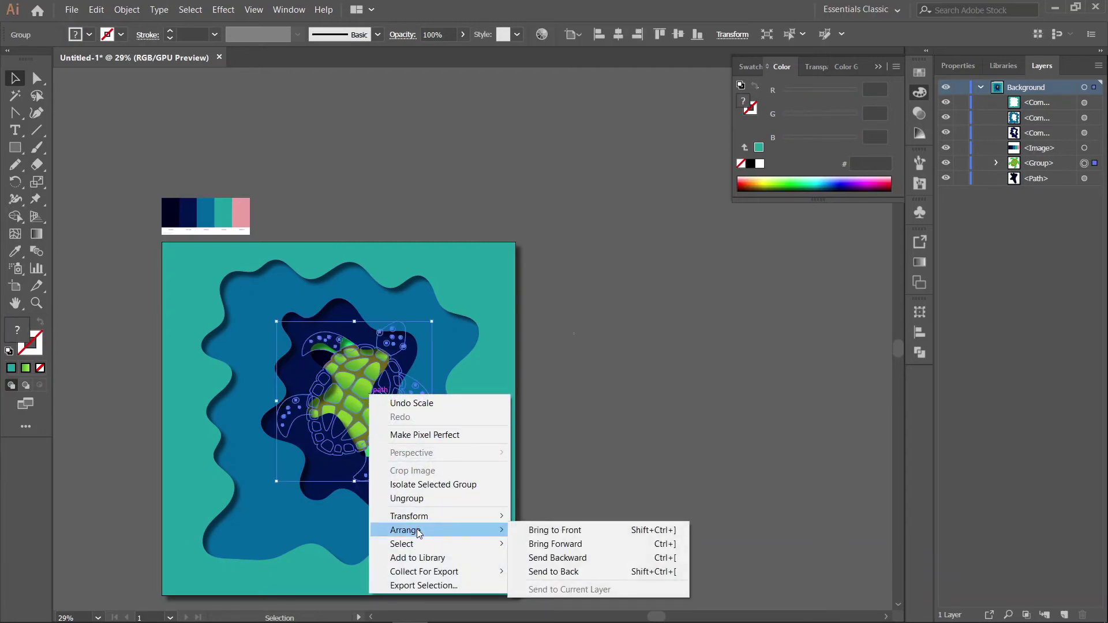
pyautogui.click(543, 530)
pyautogui.click(676, 383)
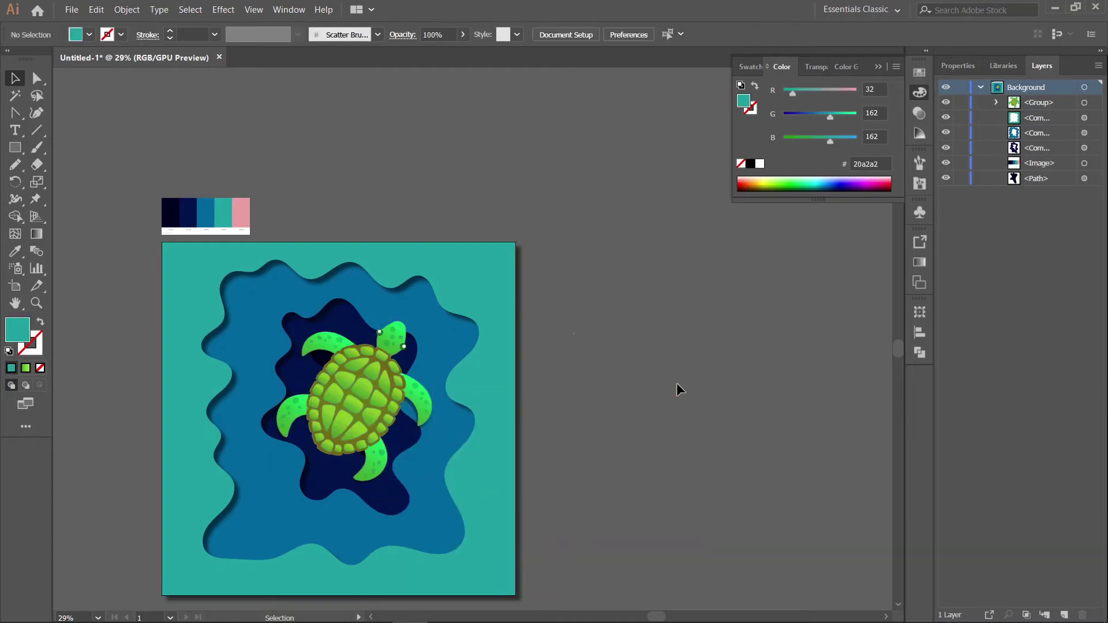
# Reposition the turtle group down and to the left so its head overlaps the lower part of the innermost dark region
pyautogui.press('z')
pyautogui.moveTo(605, 400); pyautogui.dragTo(703, 371)
pyautogui.press('space')
pyautogui.moveTo(549, 419); pyautogui.dragTo(804, 338)
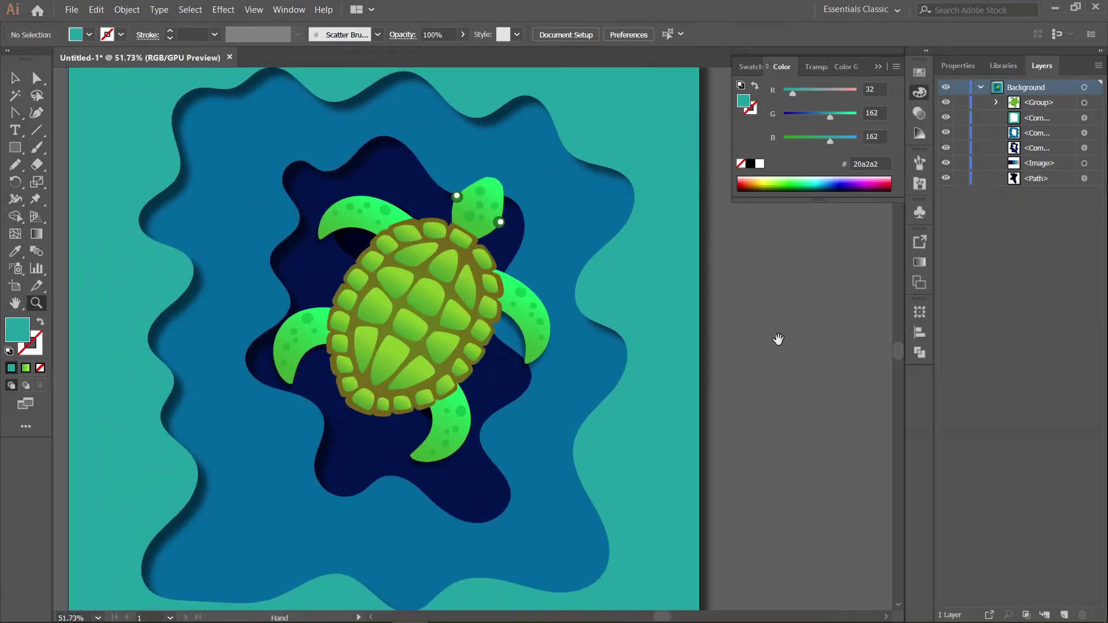
pyautogui.press('v')
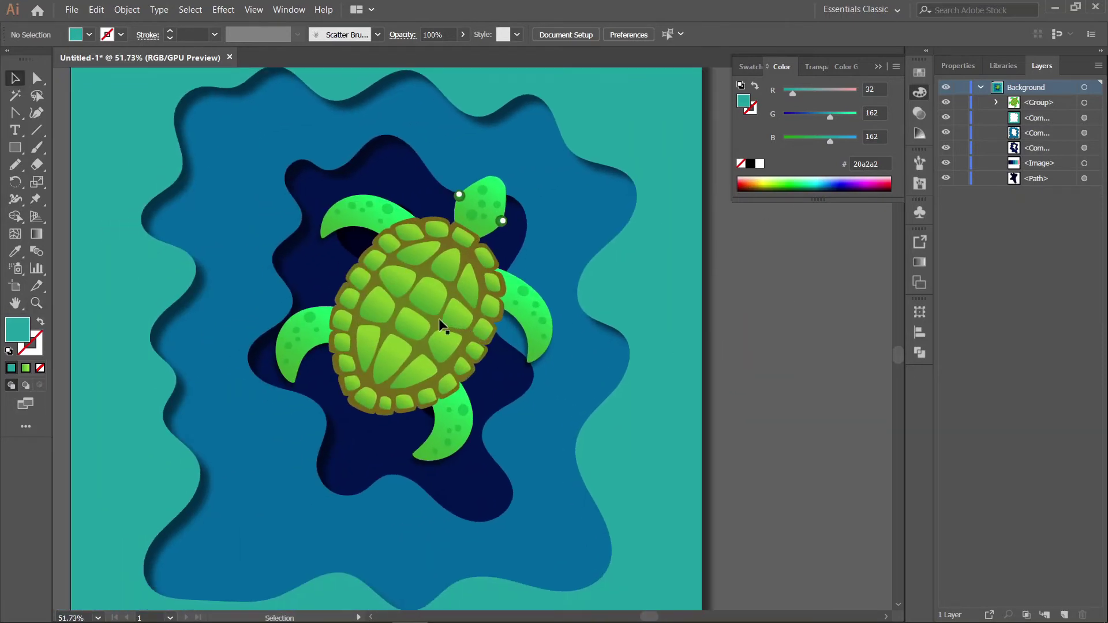
pyautogui.click(439, 319)
pyautogui.press('Down')
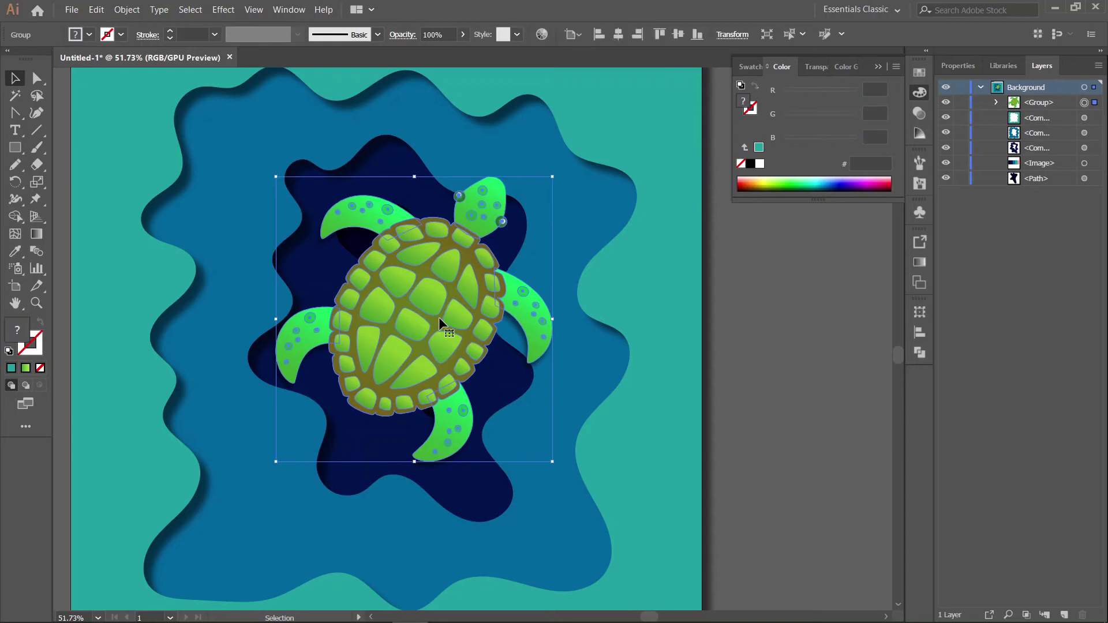
pyautogui.hotkey('shift', 'Down')
pyautogui.hotkey('shift', 'Down')
pyautogui.hotkey('shift', 'Down')
pyautogui.hotkey('shift', 'Down')
pyautogui.hotkey('shift', 'Down')
pyautogui.hotkey('shift', 'Down')
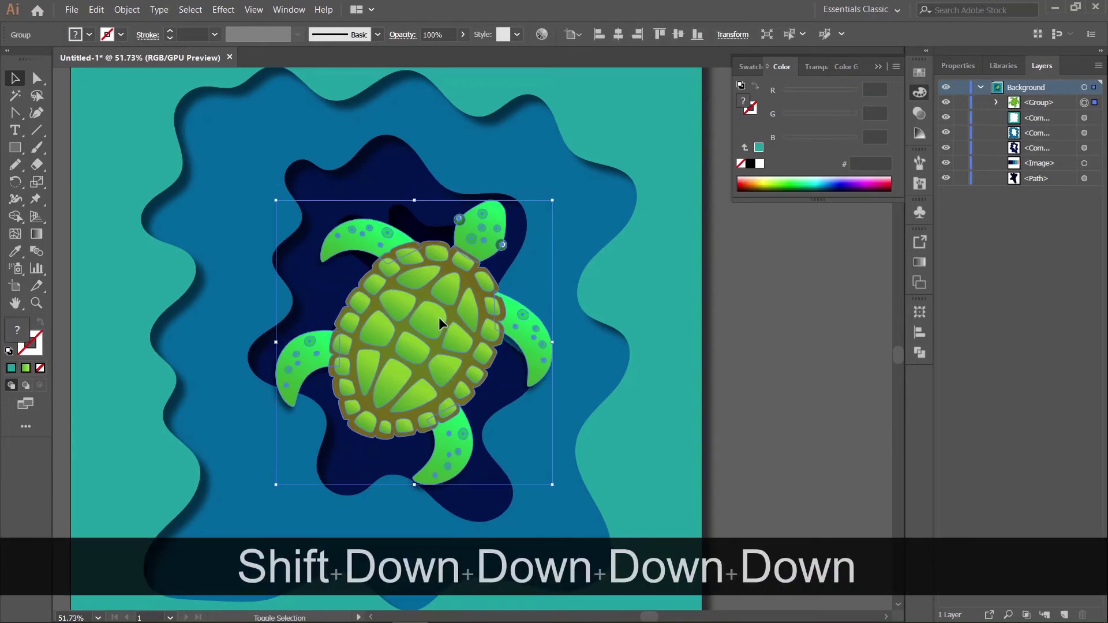
pyautogui.hotkey('shift', 'Down')
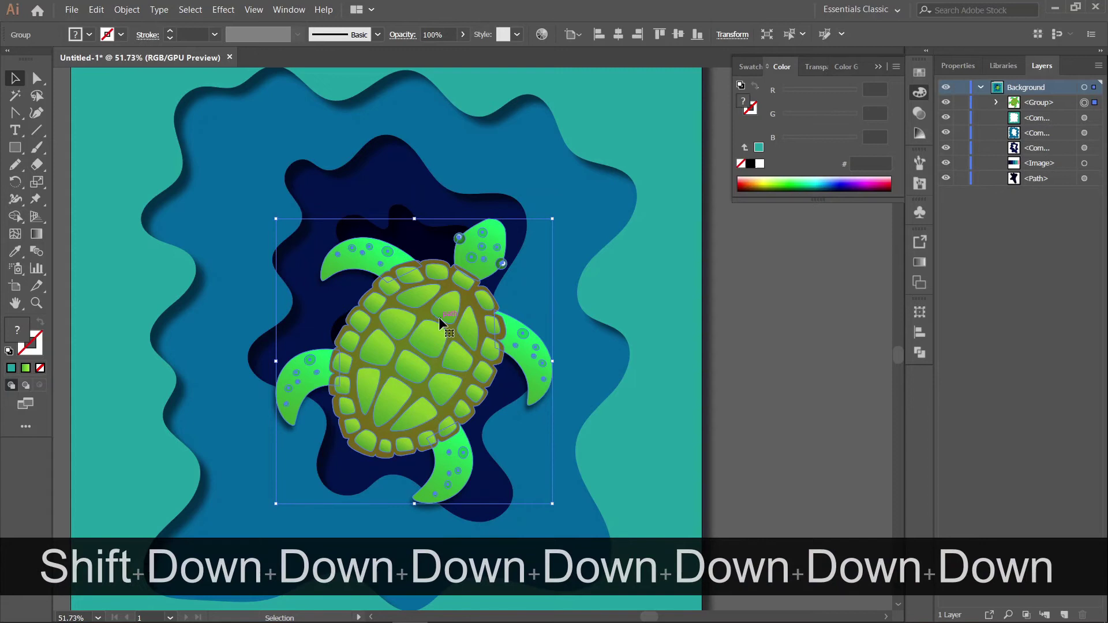
pyautogui.moveTo(438, 320); pyautogui.dragTo(380, 382)
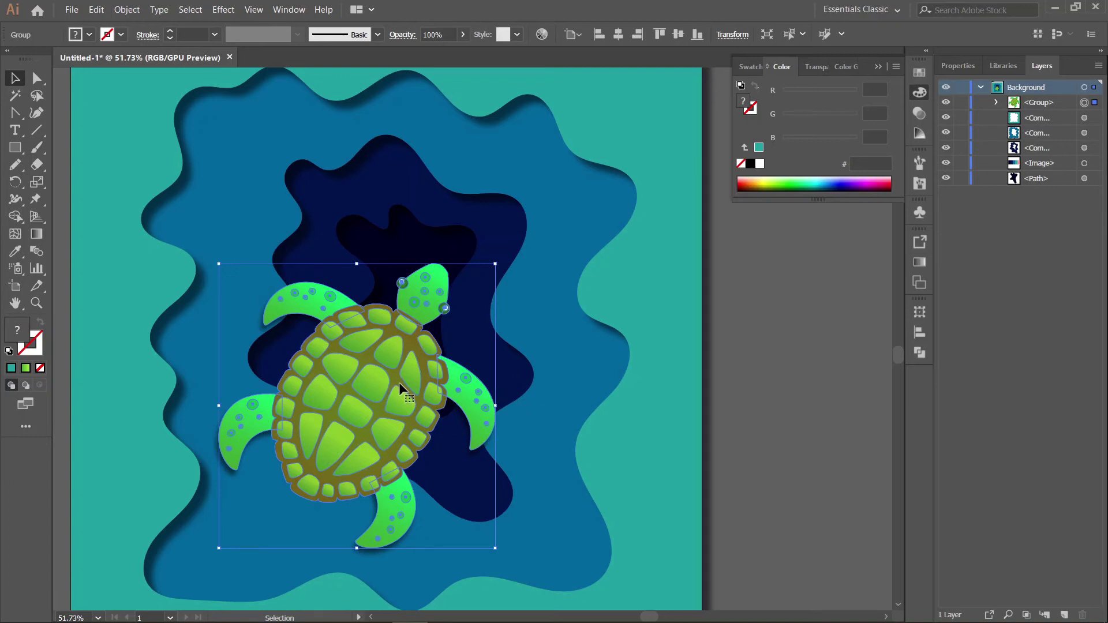
# Start a Drop Shadow effect on the whole turtle group with the preview turned on
pyautogui.click(218, 12)
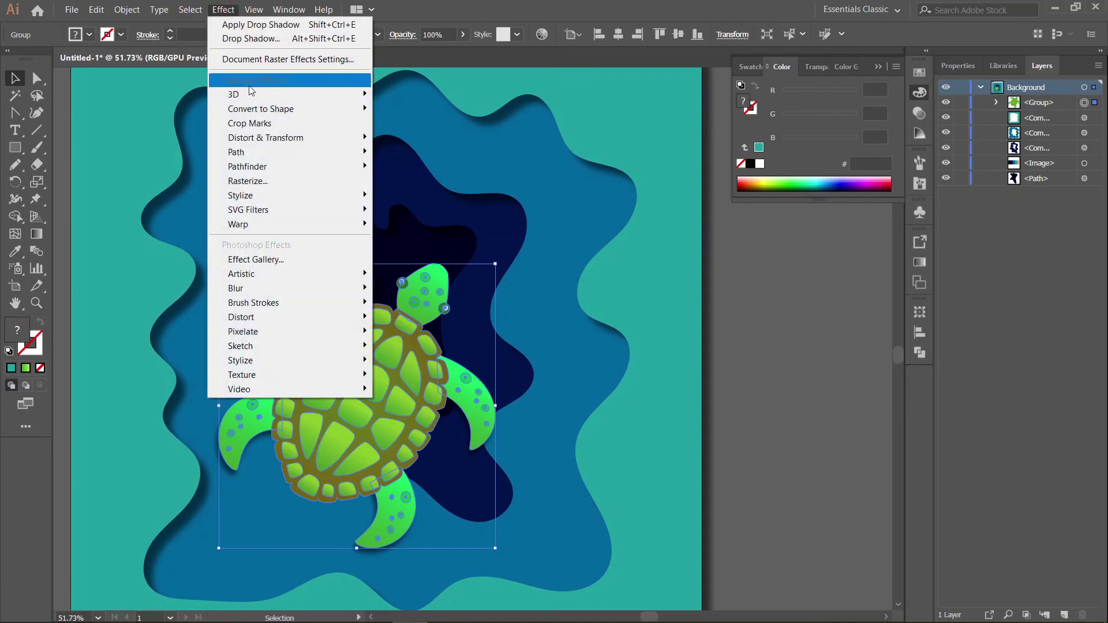
pyautogui.click(267, 191)
pyautogui.click(396, 194)
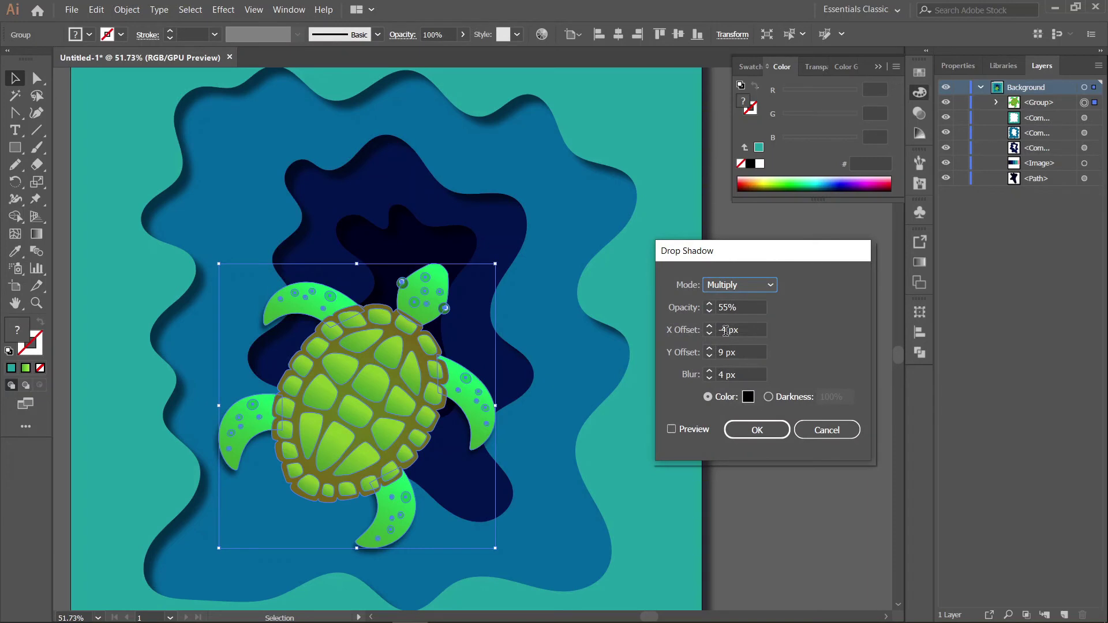
pyautogui.click(671, 429)
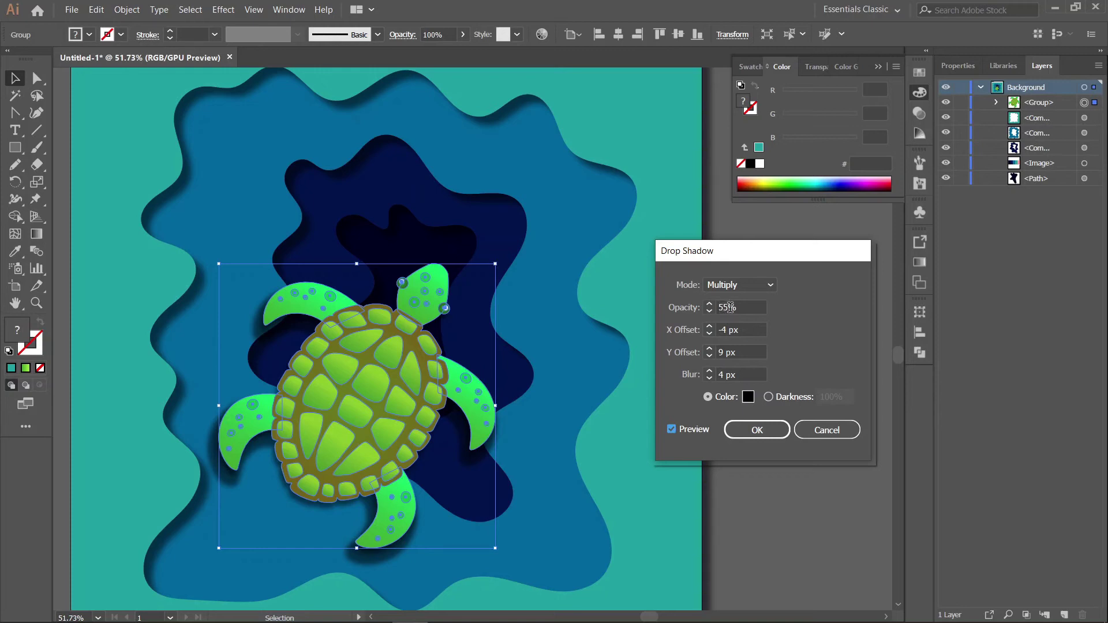
# Try a drop shadow opacity of 57% and a Y offset of 2 px on the turtle group
pyautogui.doubleClick(724, 307)
pyautogui.press('Down')
pyautogui.press('Down')
pyautogui.press('Down')
pyautogui.press('Down')
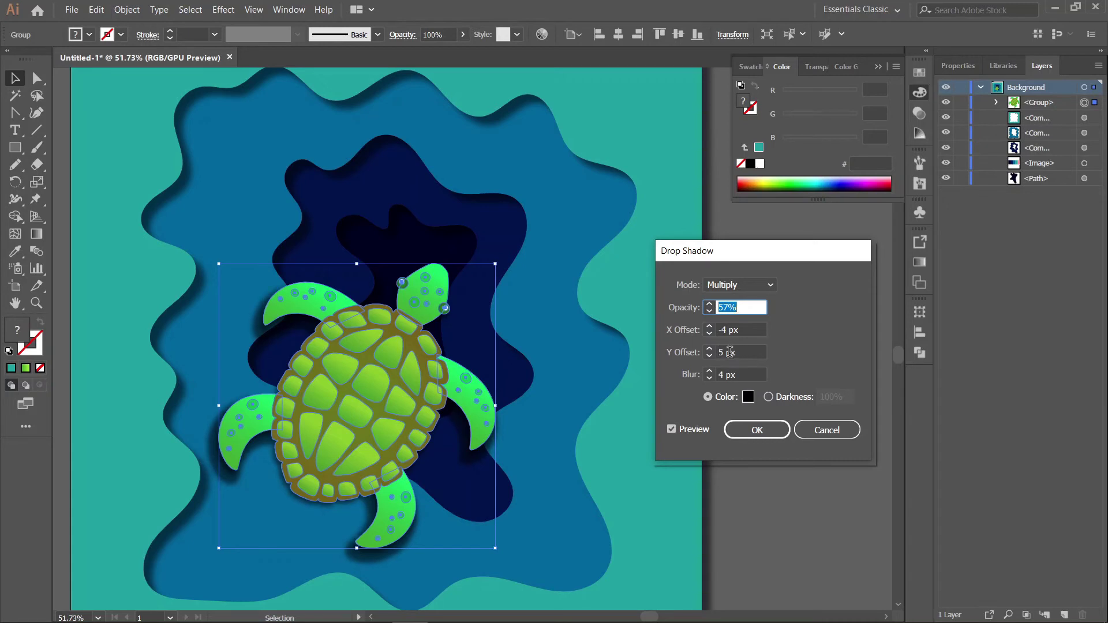
pyautogui.click(671, 430)
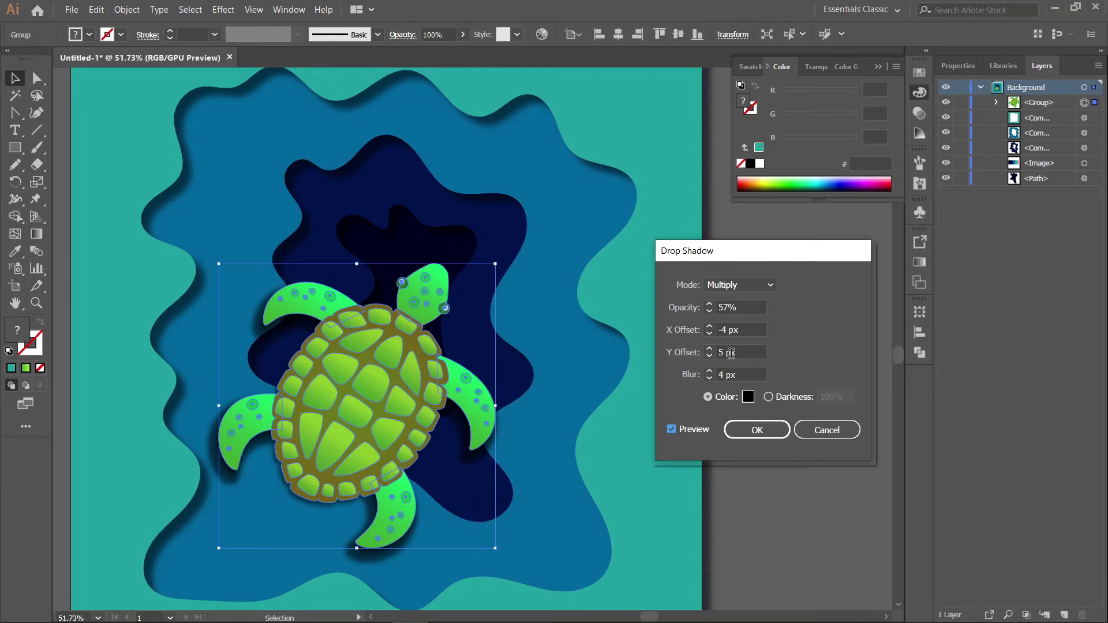
pyautogui.click(708, 355)
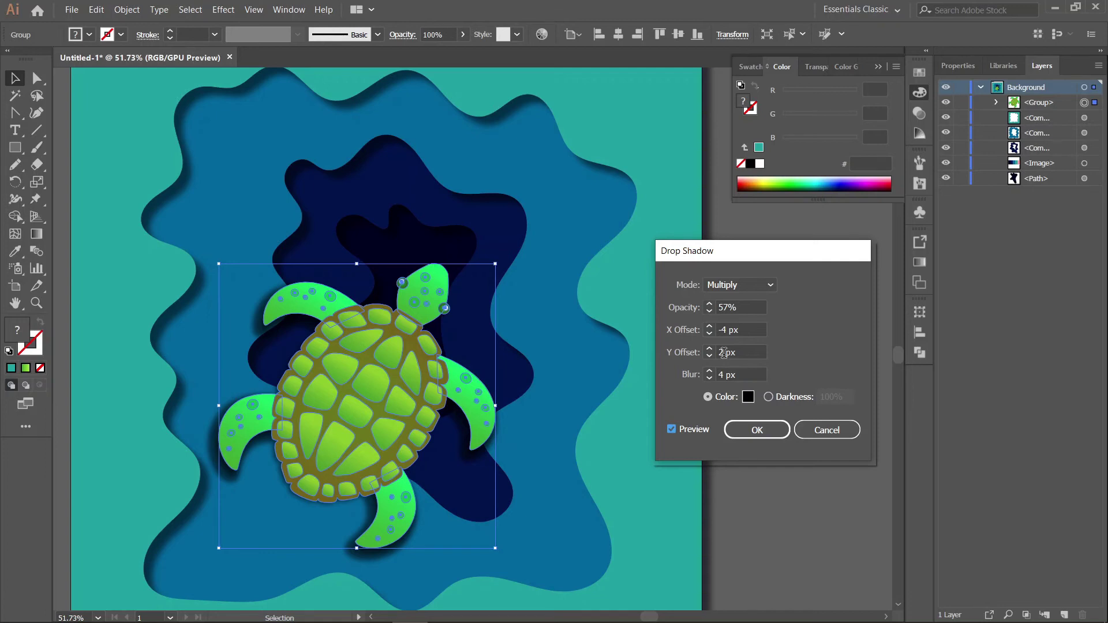
# Change the turtle shadow's blend mode to Screen and set its X offset to -12 px
pyautogui.click(749, 287)
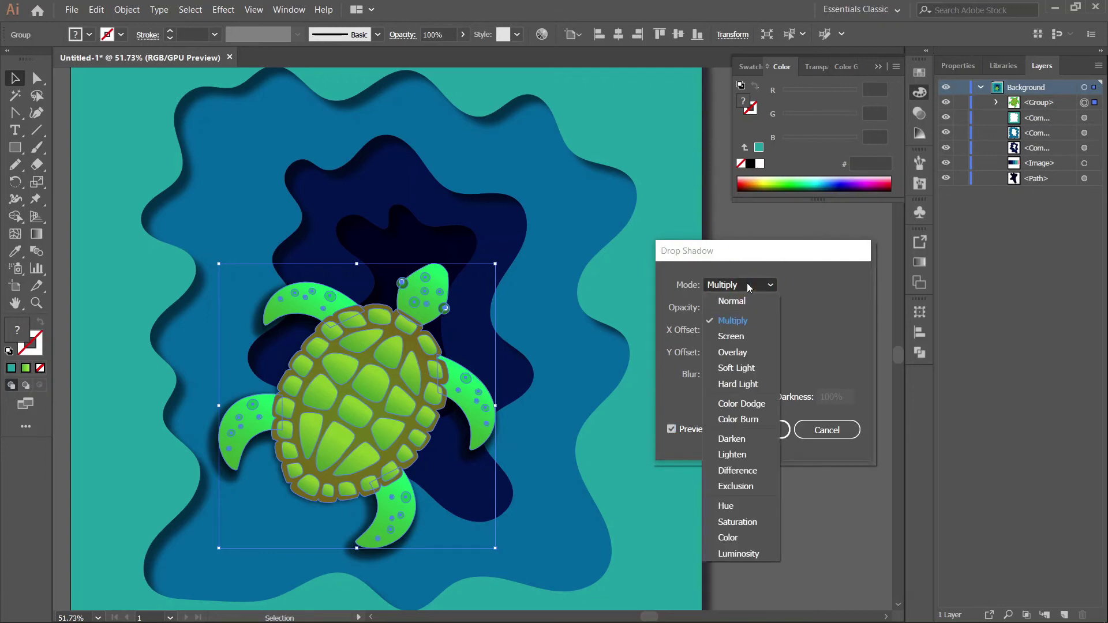
pyautogui.click(732, 336)
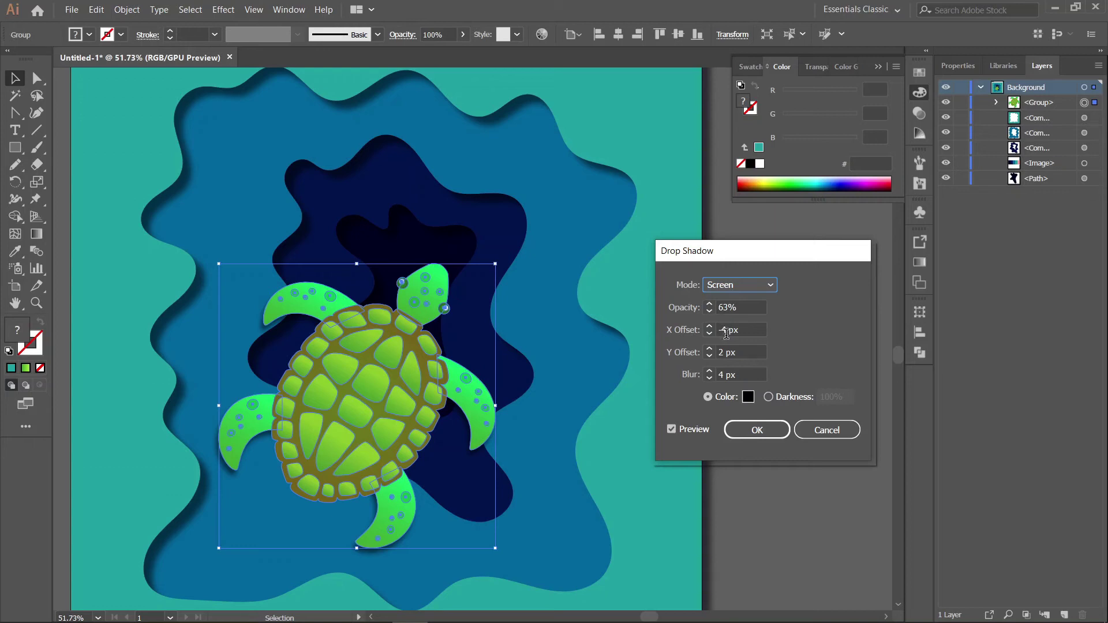
pyautogui.scroll(-8, 733, 327)
# Set the turtle shadow's Y offset to 21 px and its opacity to 73%
pyautogui.doubleClick(721, 352)
pyautogui.write('-12')
pyautogui.scroll(17, 736, 351)
pyautogui.scroll(17, 728, 353)
pyautogui.moveTo(724, 308); pyautogui.dragTo(718, 309)
pyautogui.write('7')
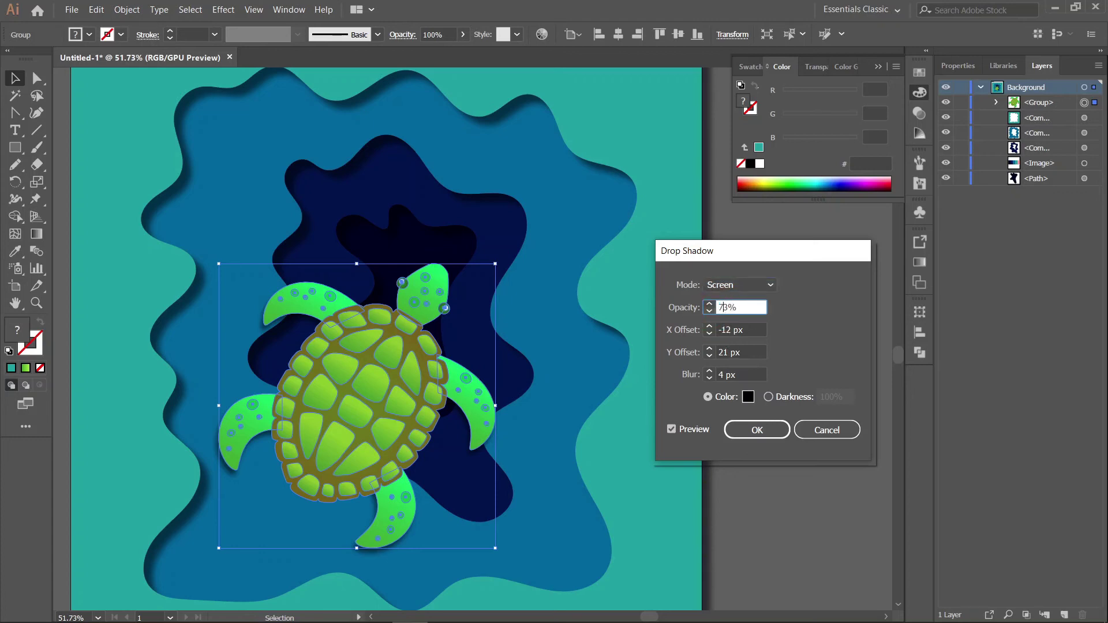
# Set the turtle shadow's blur to 5 px and X offset to -21 px, and apply the effect
pyautogui.click(721, 375)
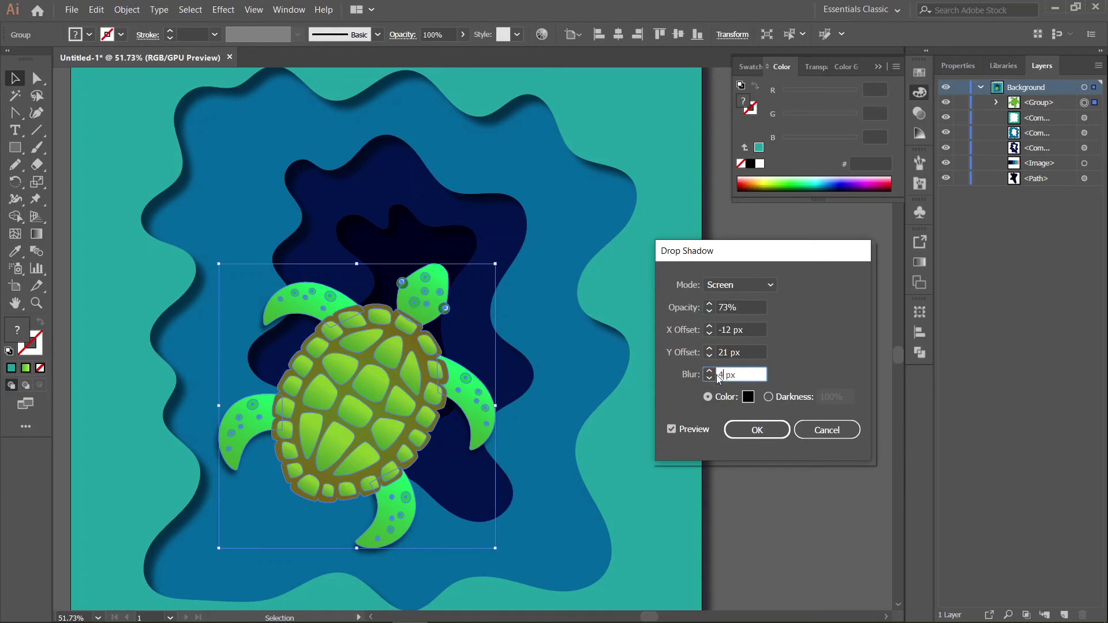
pyautogui.click(710, 373)
pyautogui.moveTo(720, 369); pyautogui.dragTo(766, 370)
pyautogui.click(756, 430)
pyautogui.click(750, 350)
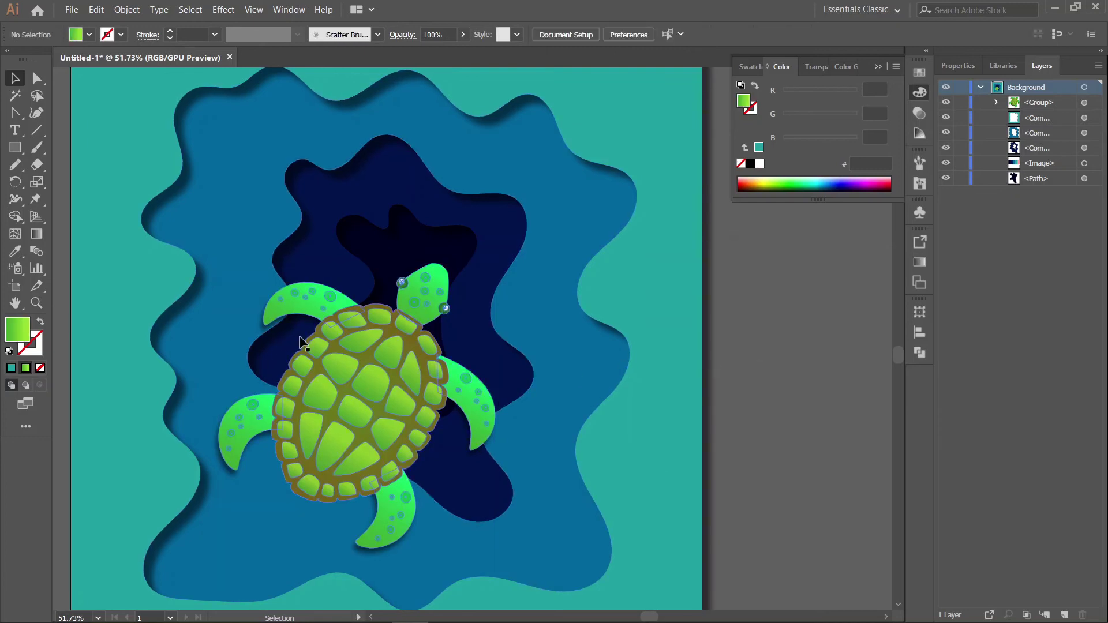
# Move the turtle group up and to the right so it sits over the dark central regions of the artboard
pyautogui.press('z')
pyautogui.moveTo(808, 391); pyautogui.dragTo(831, 391)
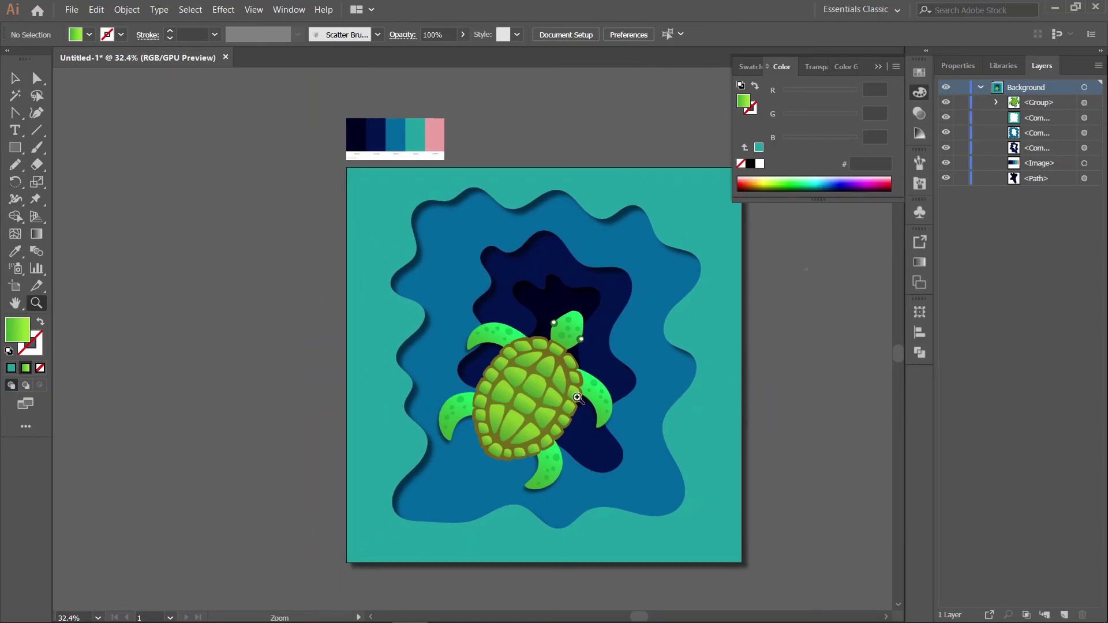
pyautogui.press('v')
pyautogui.moveTo(530, 386); pyautogui.dragTo(566, 372)
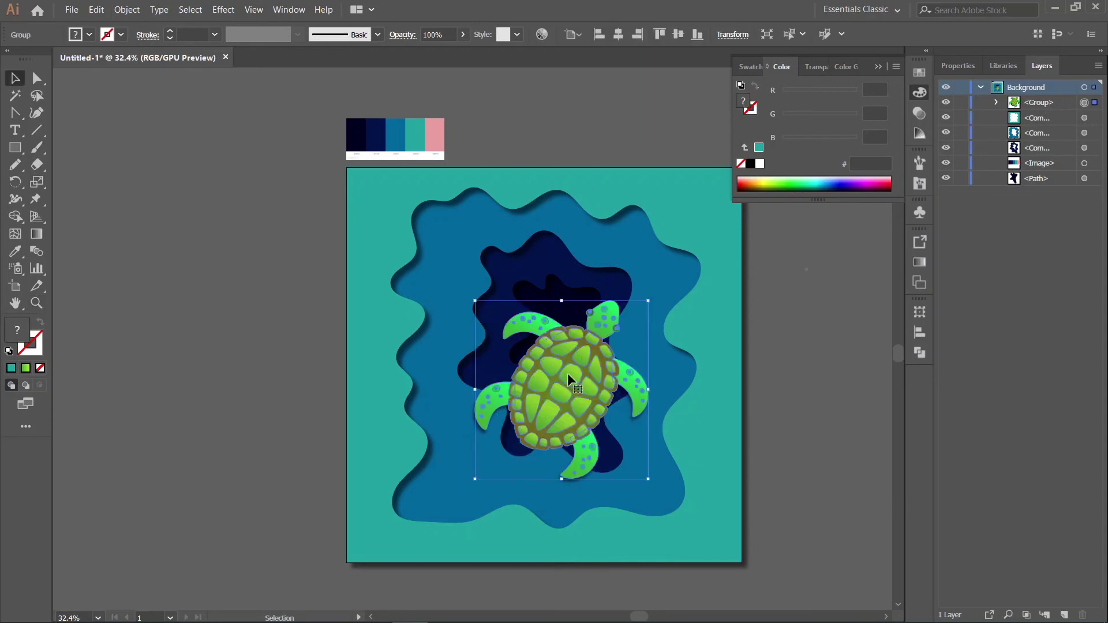
pyautogui.click(826, 391)
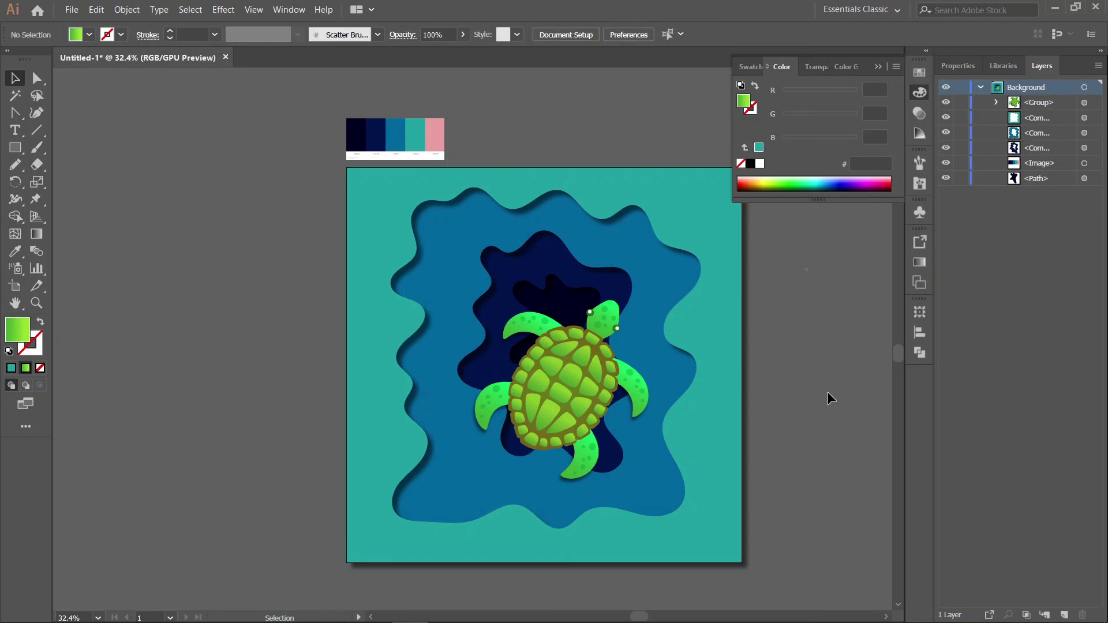
# Draw three green gradient circles of increasing size rising from the turtle's head toward the artboard's upper-right corner as bubbles
pyautogui.click(15, 148)
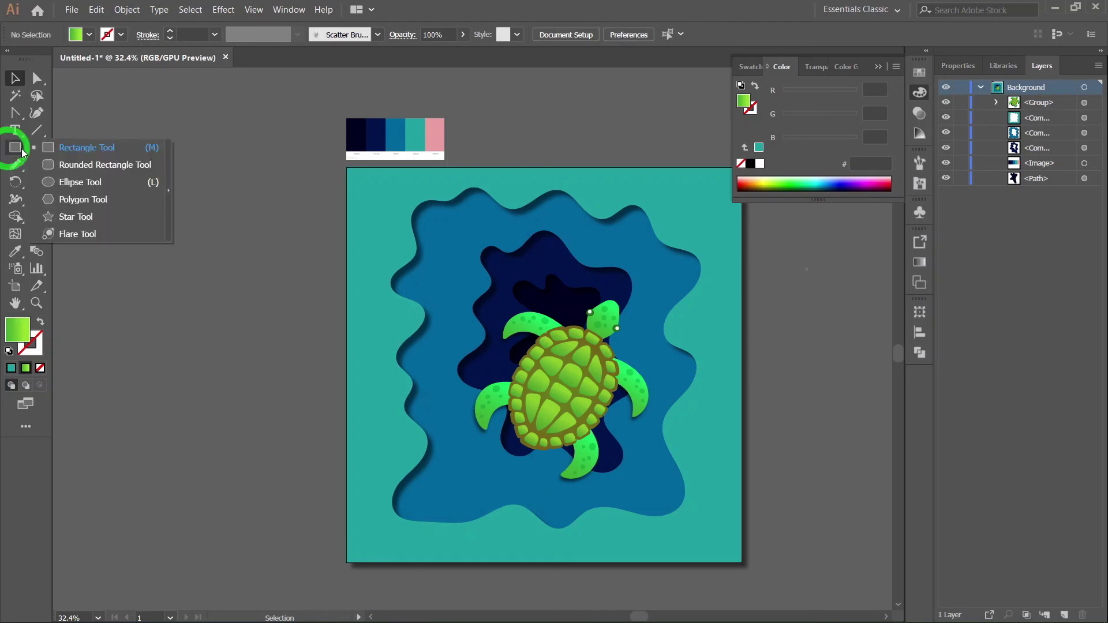
pyautogui.click(84, 184)
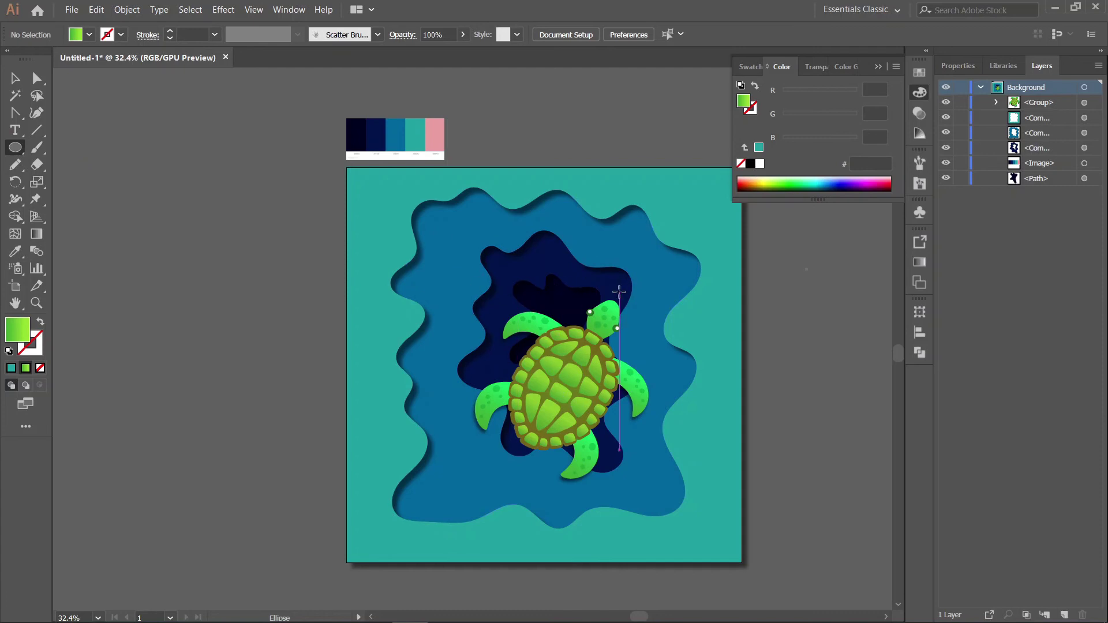
pyautogui.moveTo(622, 286); pyautogui.dragTo(626, 294)
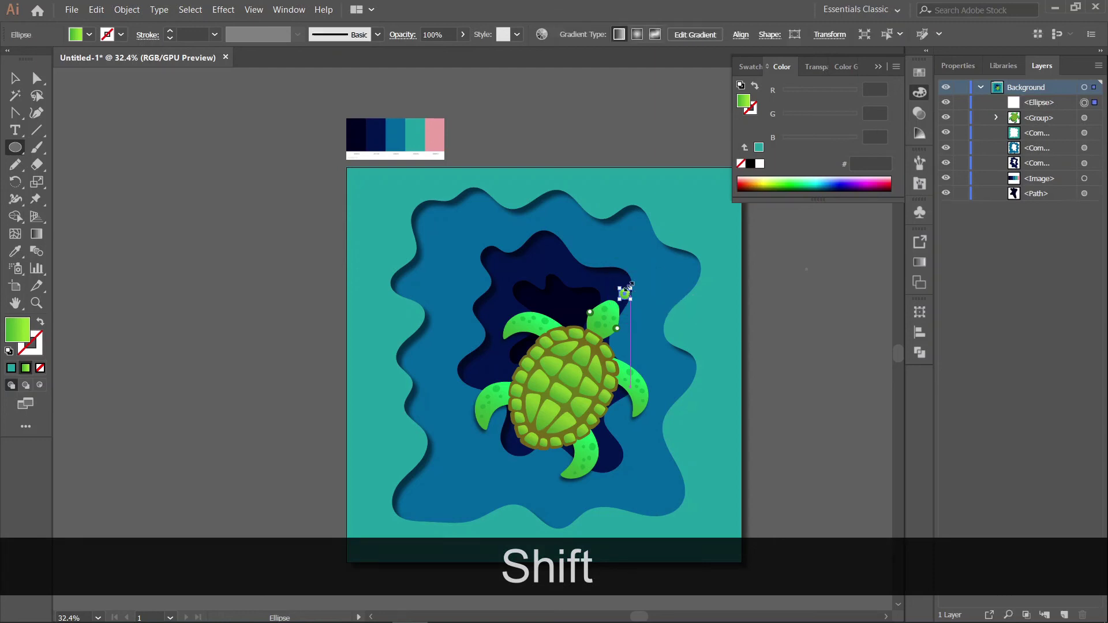
pyautogui.moveTo(602, 257); pyautogui.dragTo(622, 276)
pyautogui.moveTo(619, 196); pyautogui.dragTo(674, 253)
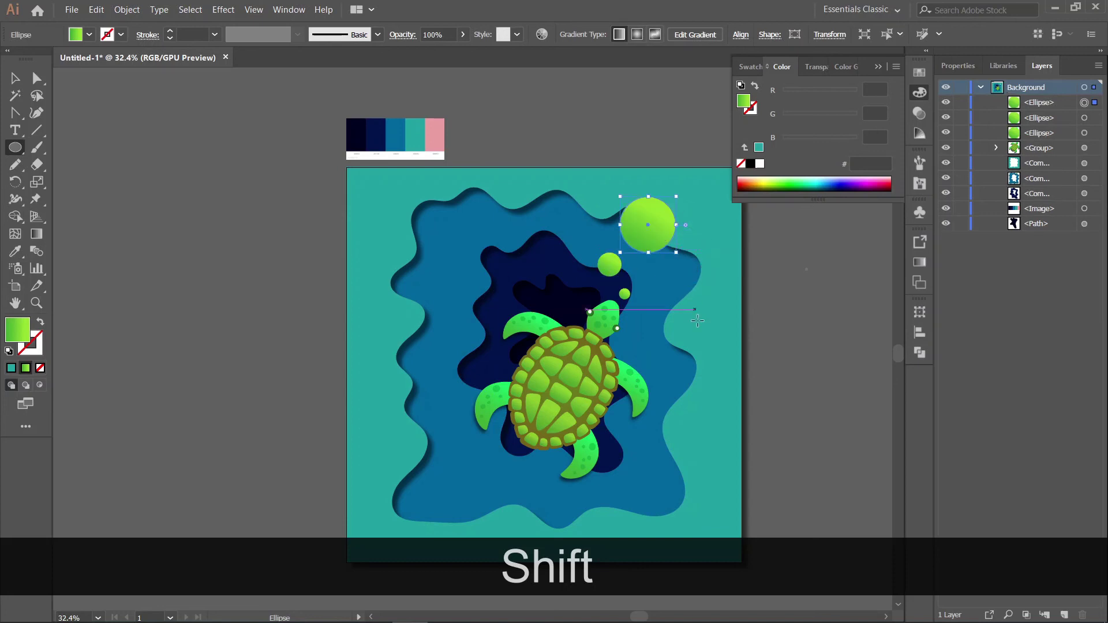
# Try a solid teal fill on the largest bubble and undo it
pyautogui.click(11, 369)
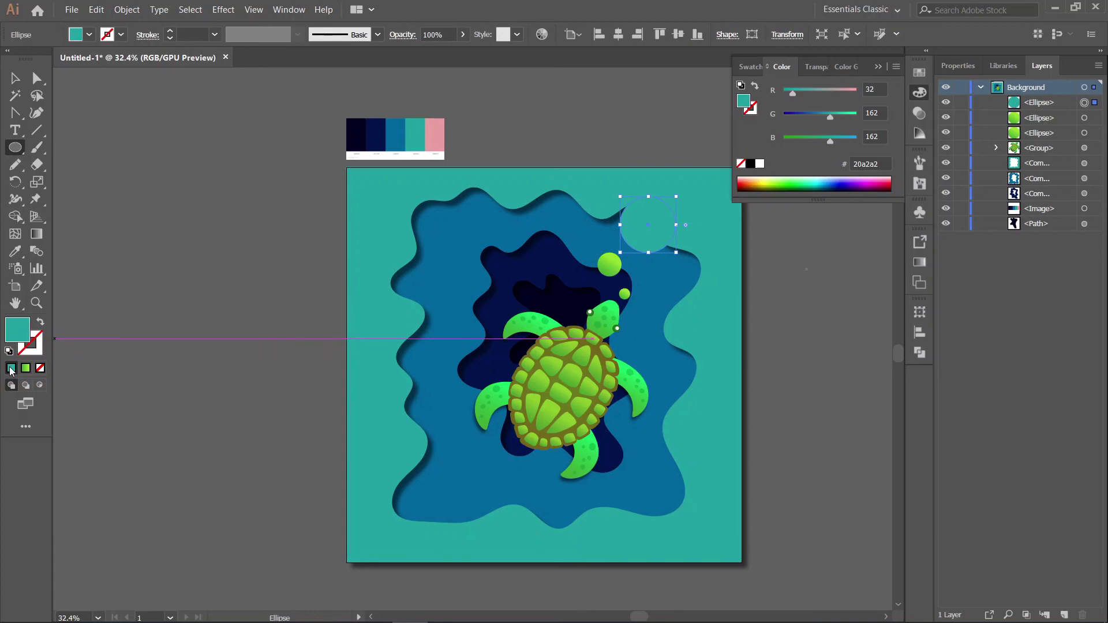
pyautogui.hotkey('ctrl', 'z')
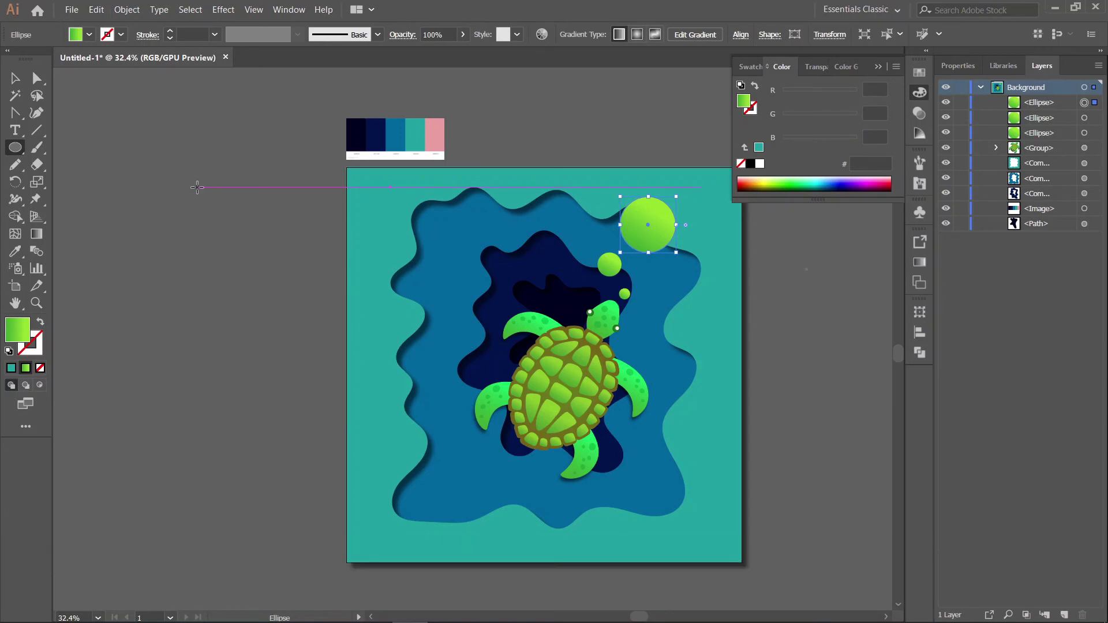
pyautogui.press('v')
pyautogui.click(220, 213)
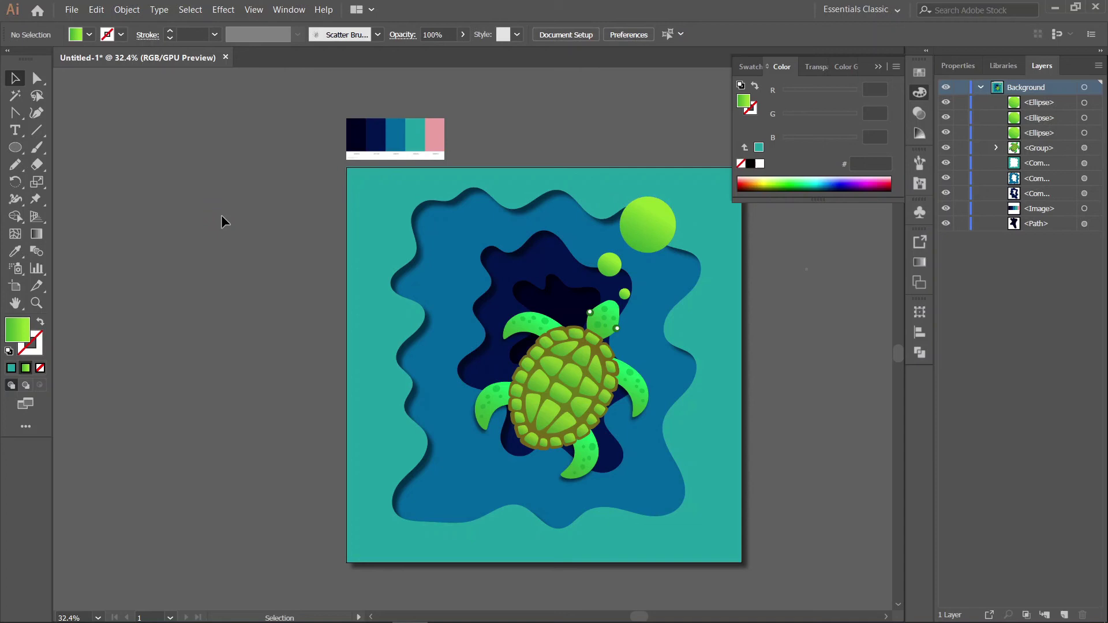
pyautogui.click(654, 221)
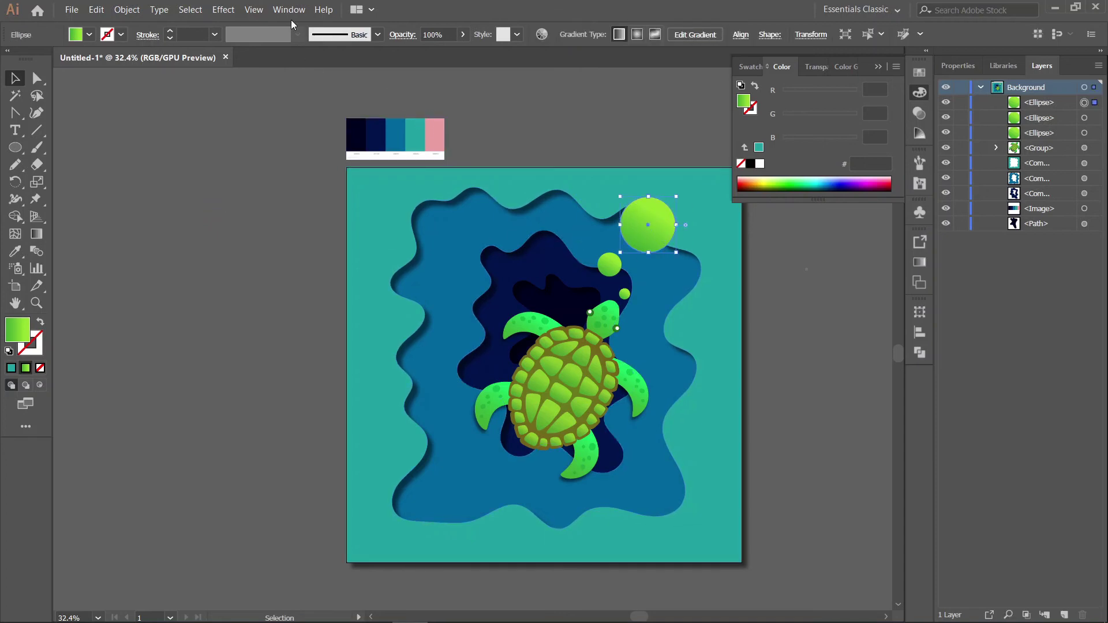
pyautogui.click(223, 10)
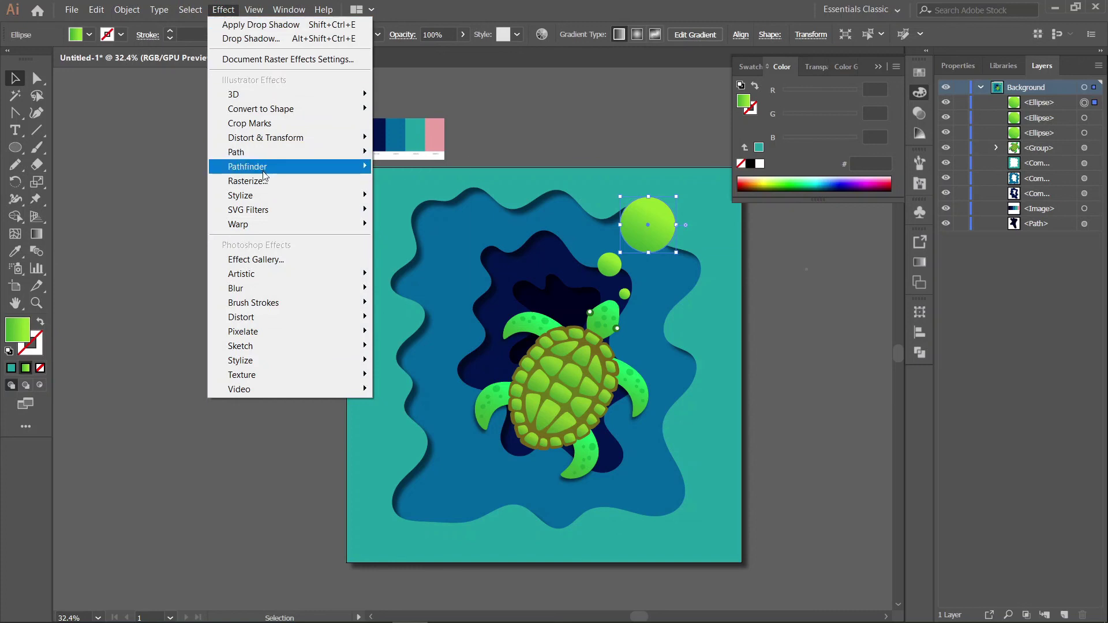
pyautogui.moveTo(260, 168)
pyautogui.click(115, 141)
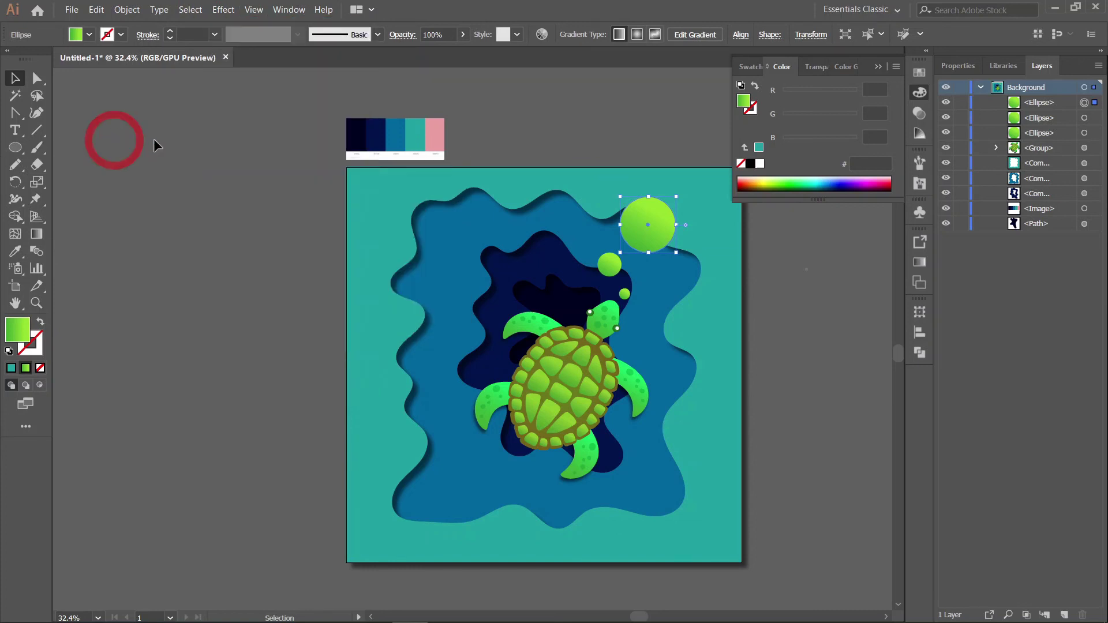
# Select all three bubble circles together and start a Drop Shadow effect on them
pyautogui.click(610, 264)
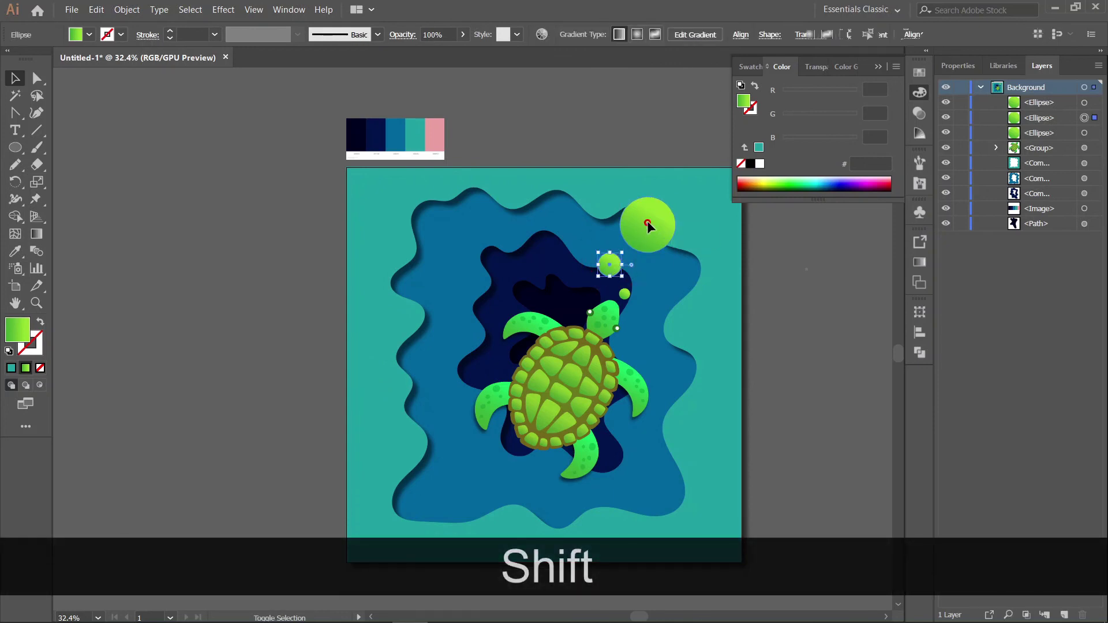
pyautogui.keyDown('shift'); pyautogui.click(647, 218); pyautogui.keyUp('shift')
pyautogui.keyDown('shift'); pyautogui.click(625, 294); pyautogui.keyUp('shift')
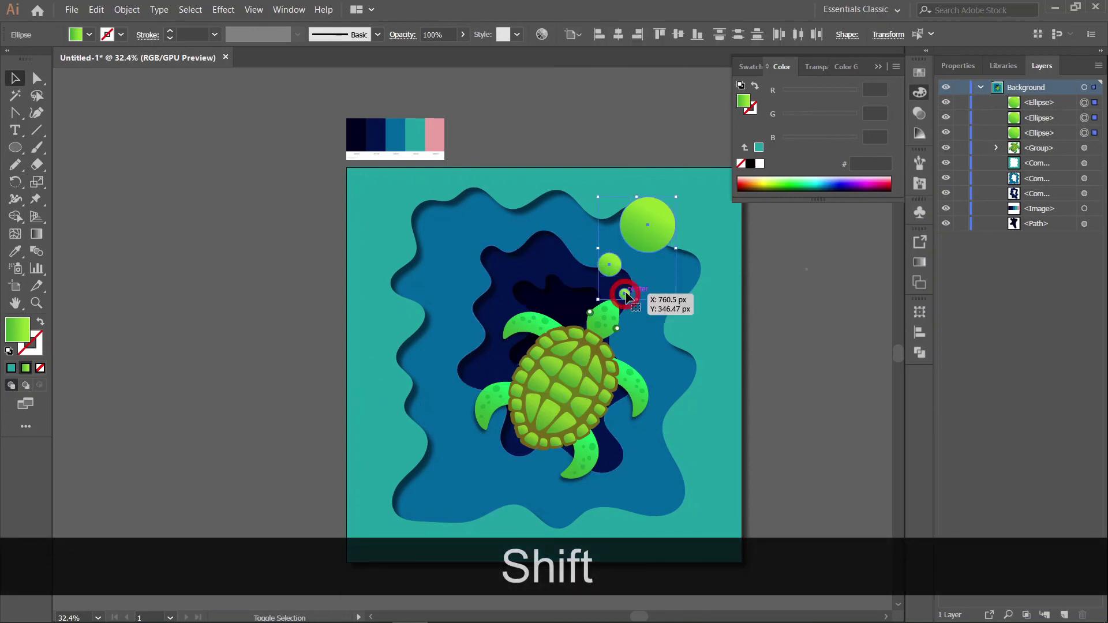
pyautogui.click(223, 10)
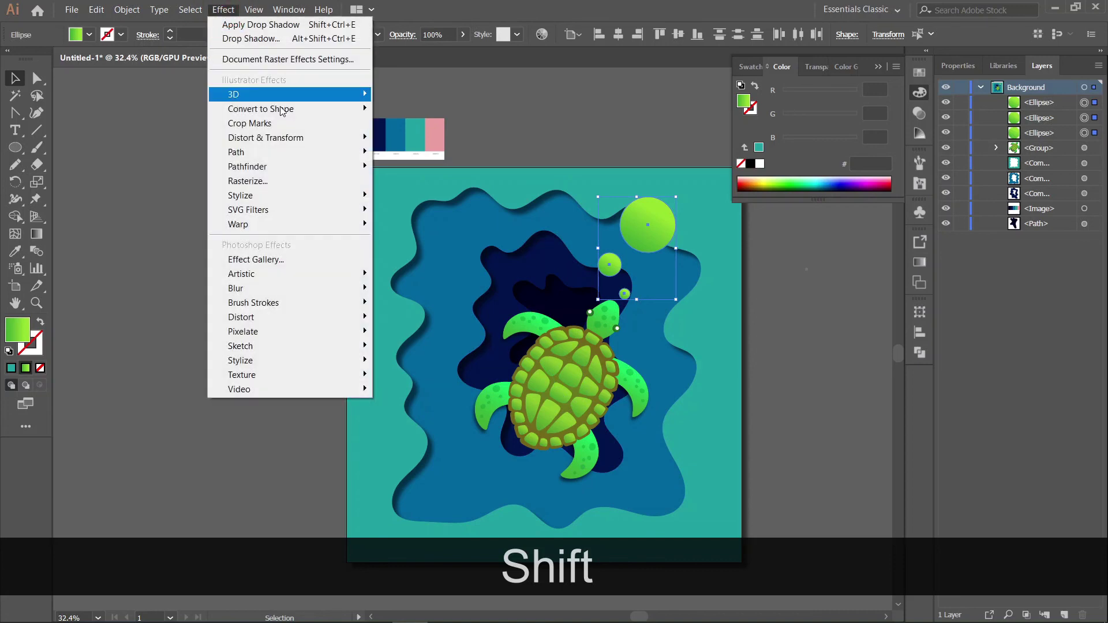
pyautogui.moveTo(321, 197)
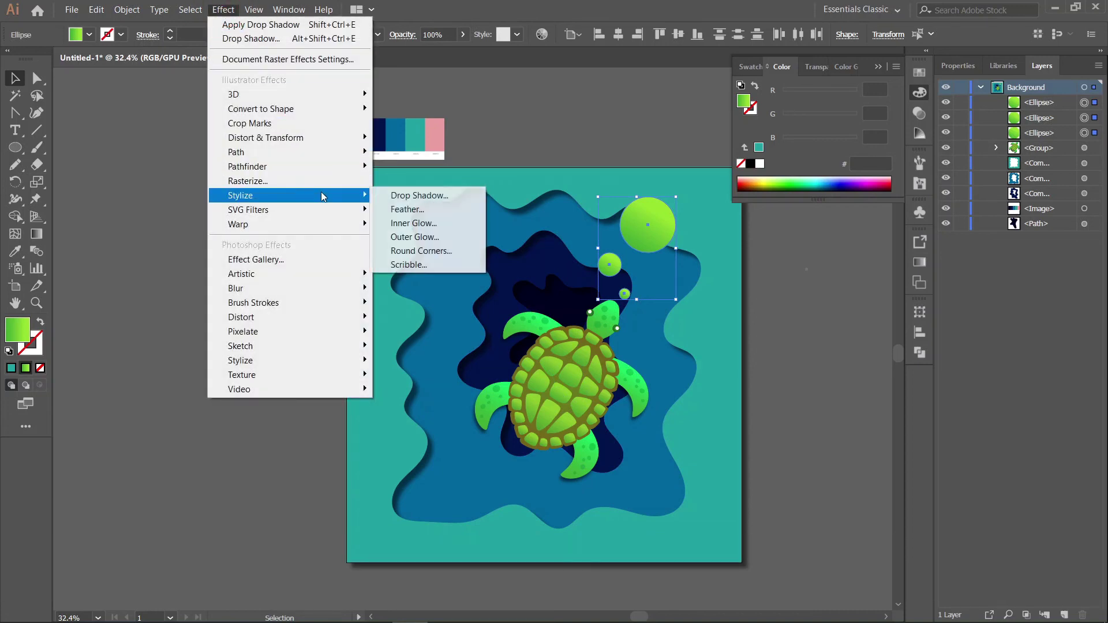
pyautogui.click(398, 201)
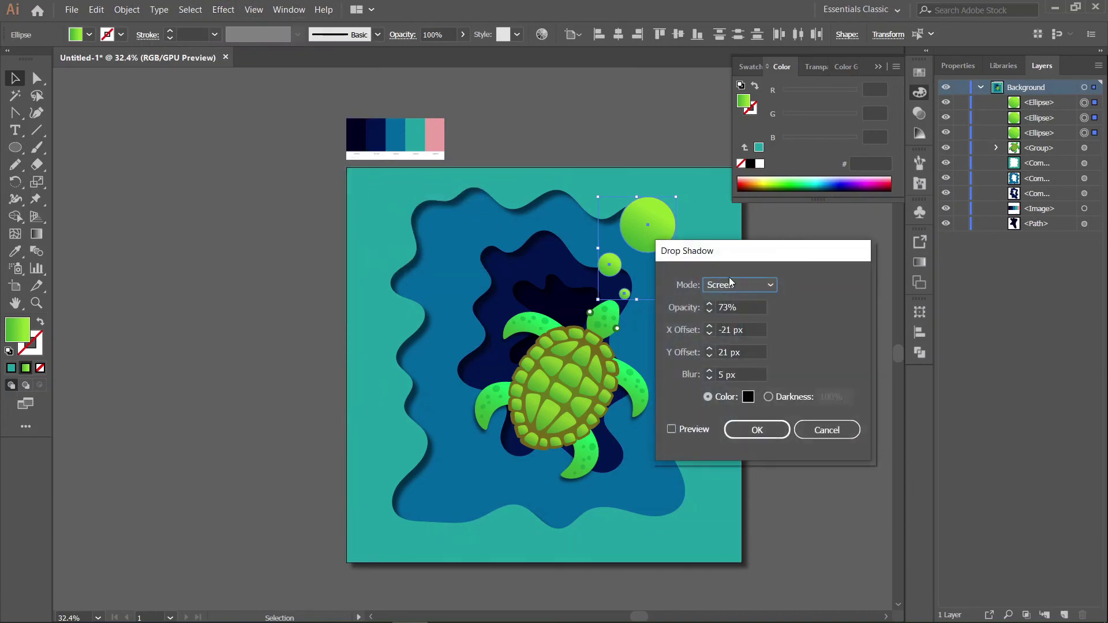
# Set the bubbles' shadow X offset to 15 px with the preview on and change its blend mode to Multiply
pyautogui.doubleClick(726, 329)
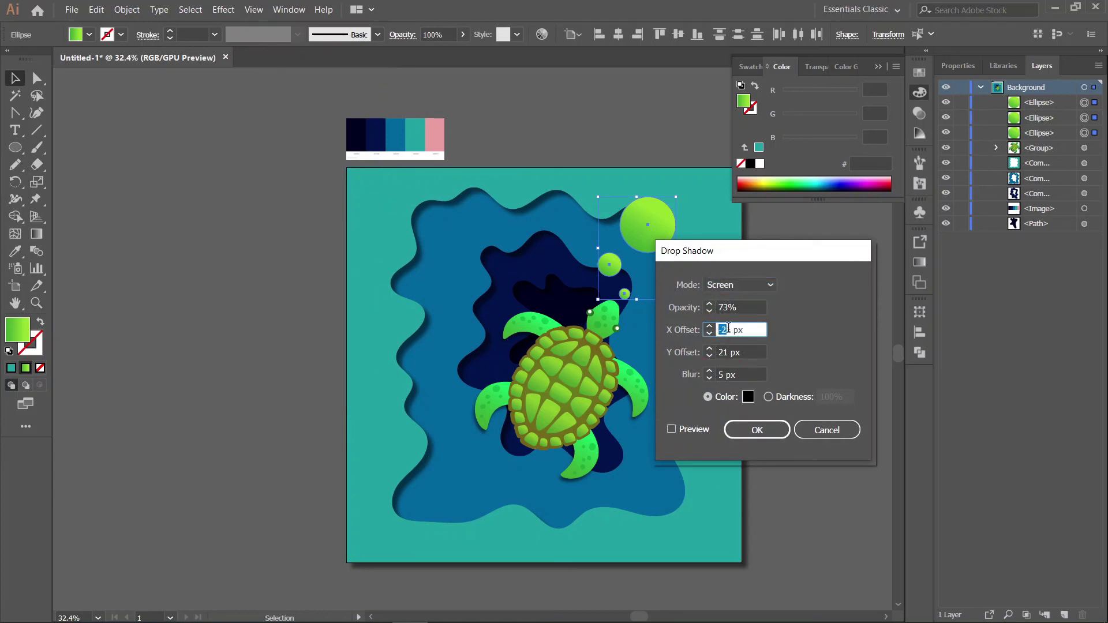
pyautogui.write('15')
pyautogui.click(672, 429)
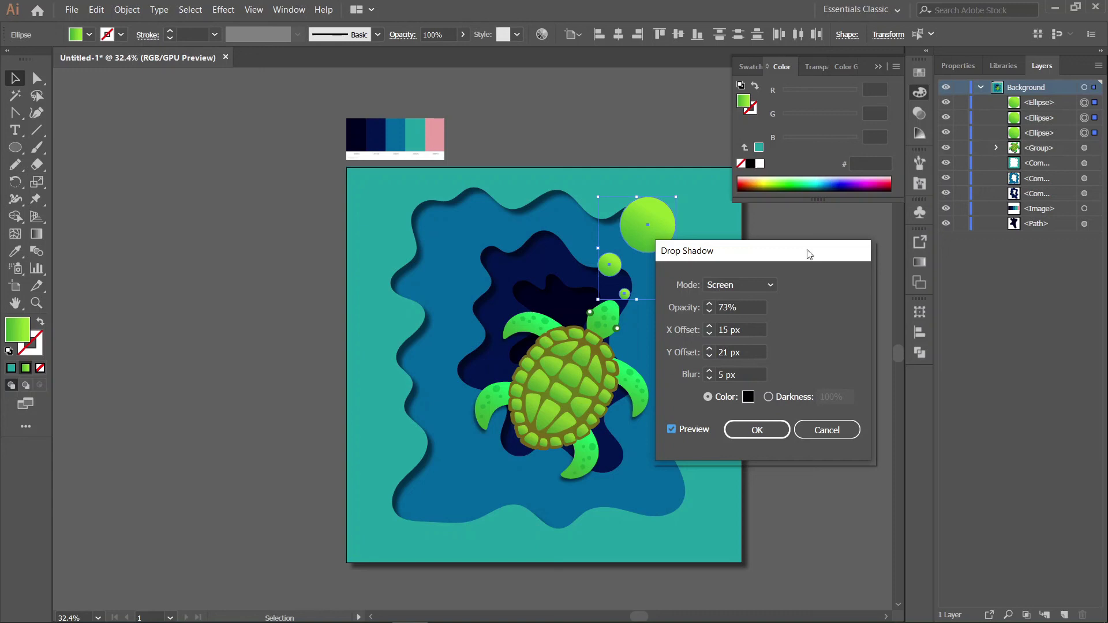
pyautogui.moveTo(797, 249); pyautogui.dragTo(826, 279)
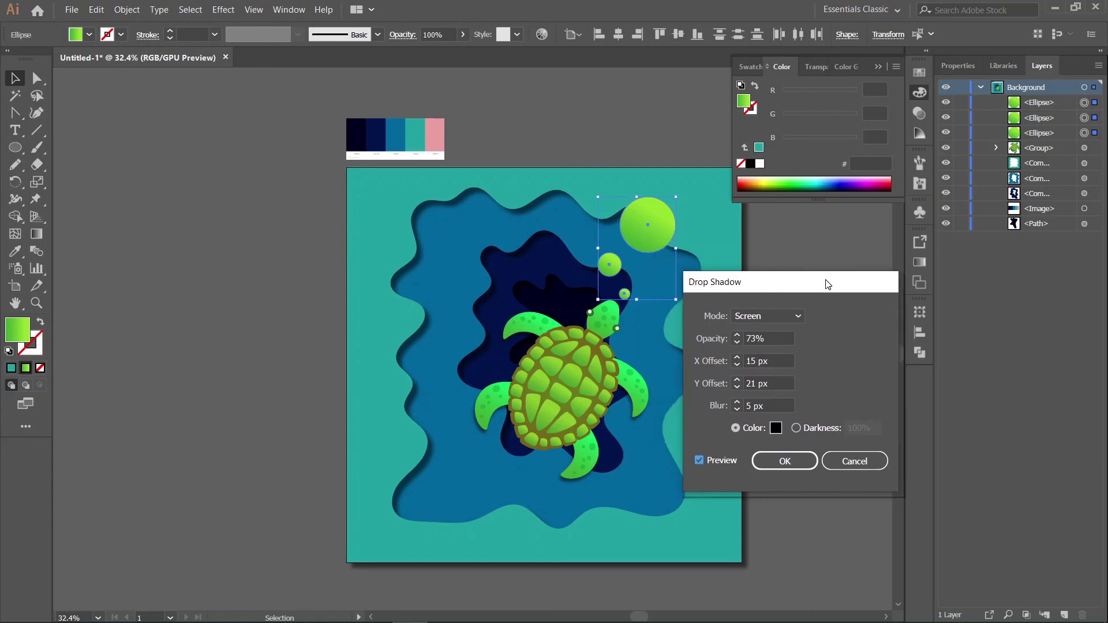
pyautogui.click(782, 316)
pyautogui.click(780, 348)
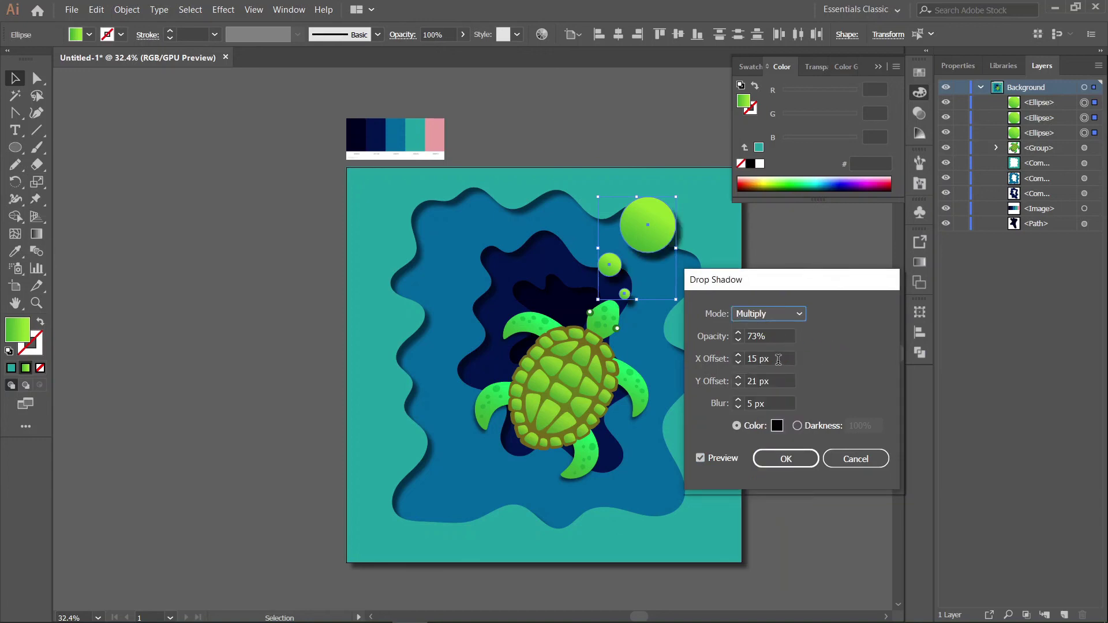
# Set the bubbles' shadow to 4 px blur, 34% opacity, 11 px X offset and 17 px Y offset, and apply it
pyautogui.click(745, 406)
pyautogui.write('4')
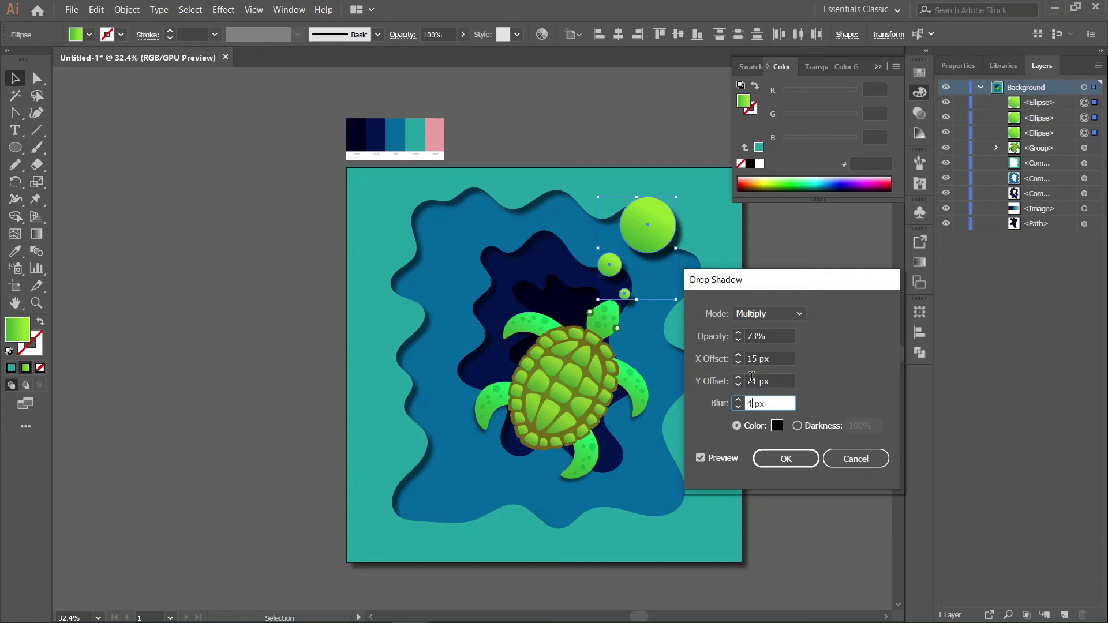
pyautogui.scroll(-3, 752, 379)
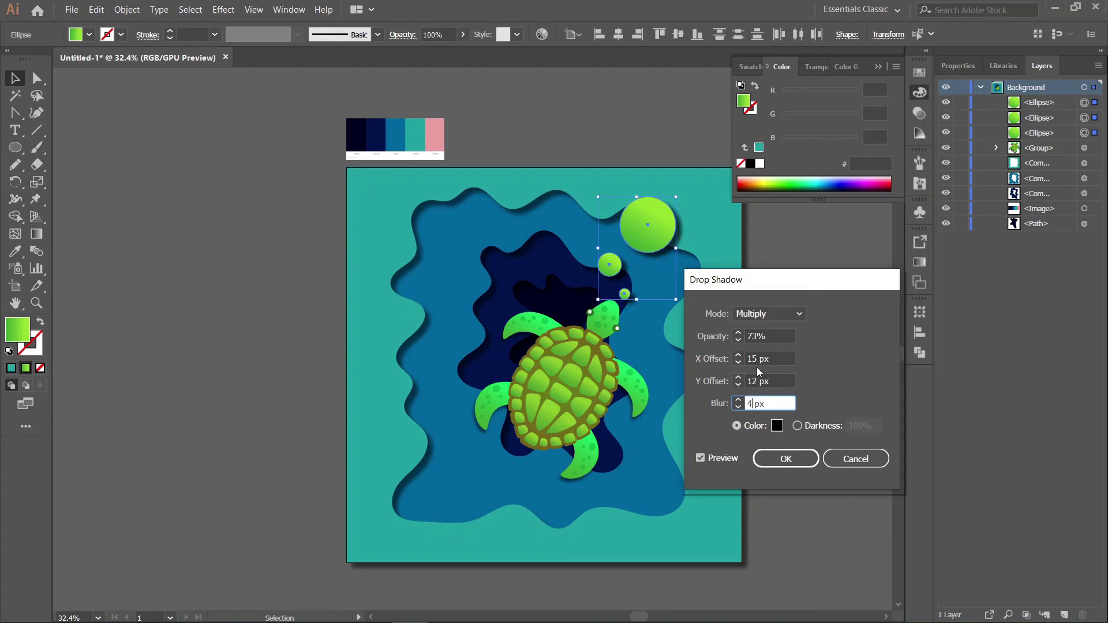
pyautogui.scroll(-3, 754, 359)
pyautogui.scroll(-13, 754, 336)
pyautogui.scroll(-6, 754, 336)
pyautogui.scroll(9, 755, 358)
pyautogui.scroll(-13, 757, 359)
pyautogui.scroll(6, 753, 379)
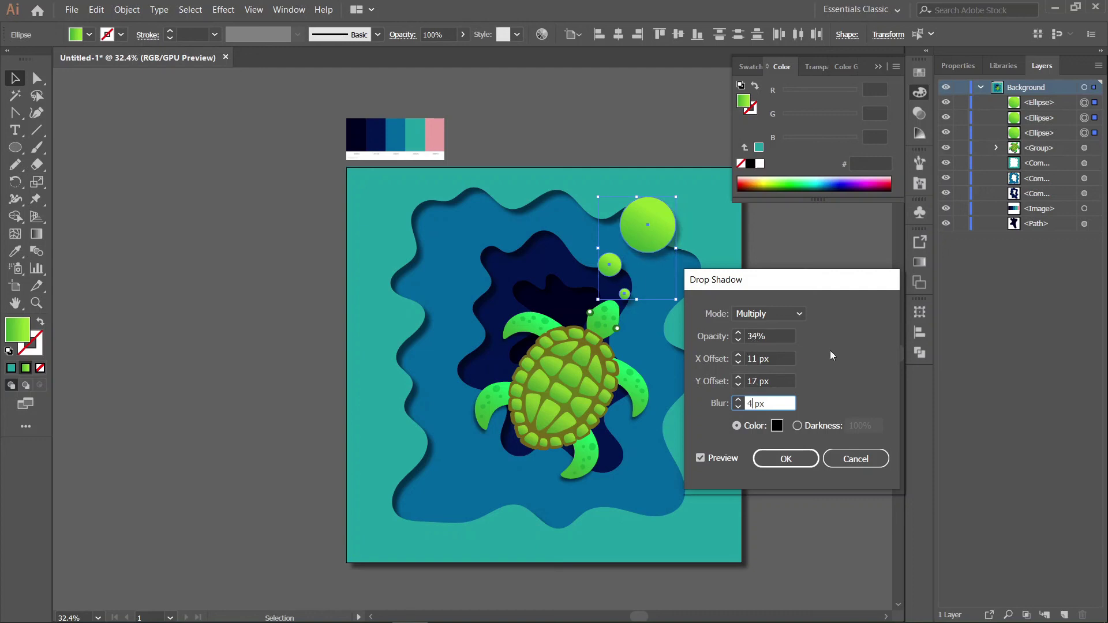
pyautogui.click(788, 460)
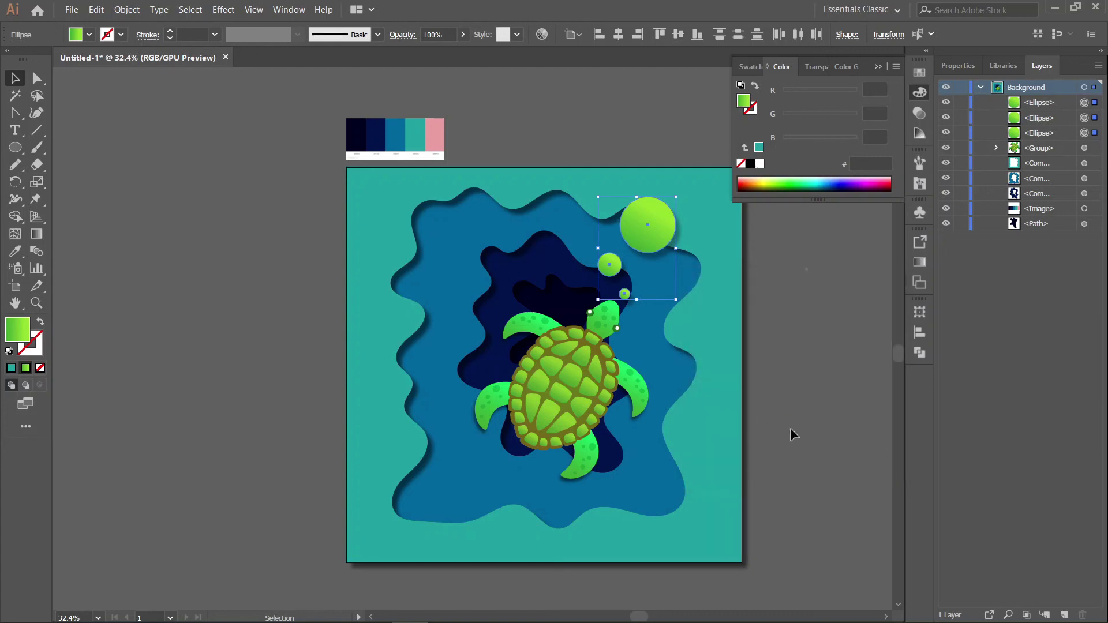
pyautogui.click(803, 348)
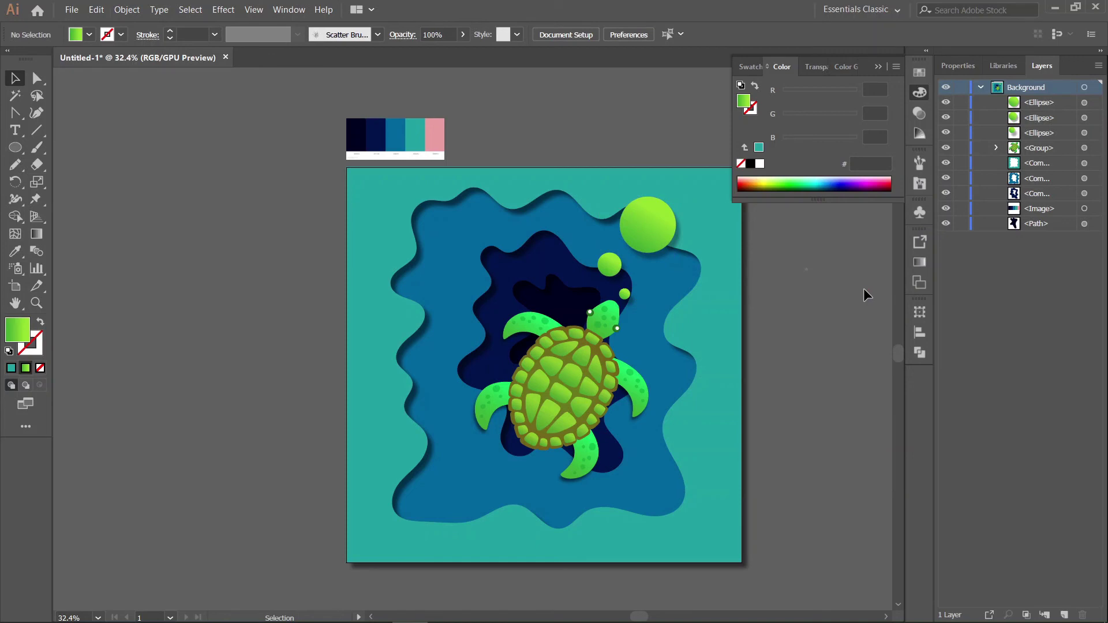